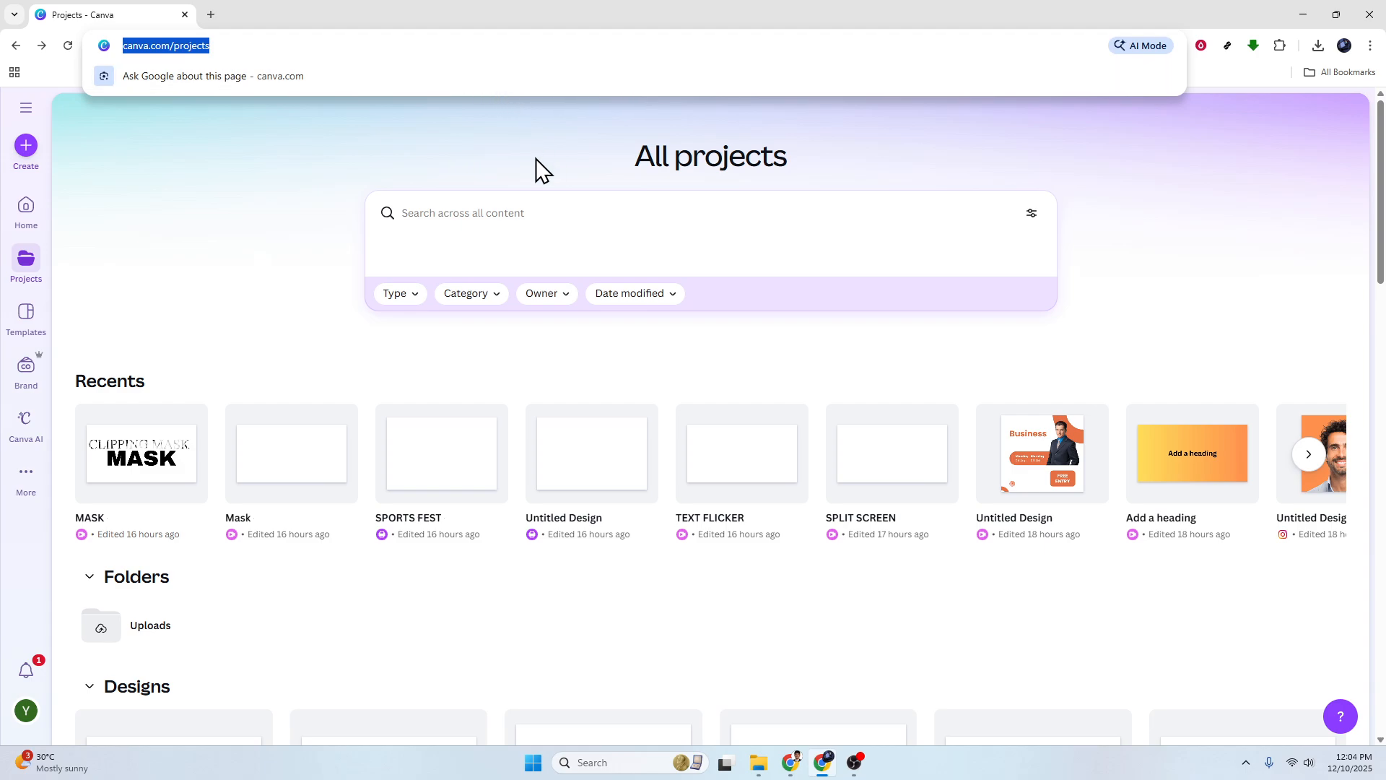
Search all projects for "poster" and open the green Happy Holiday poster design.
{"action": "left_click", "coordinate": [493, 153]}
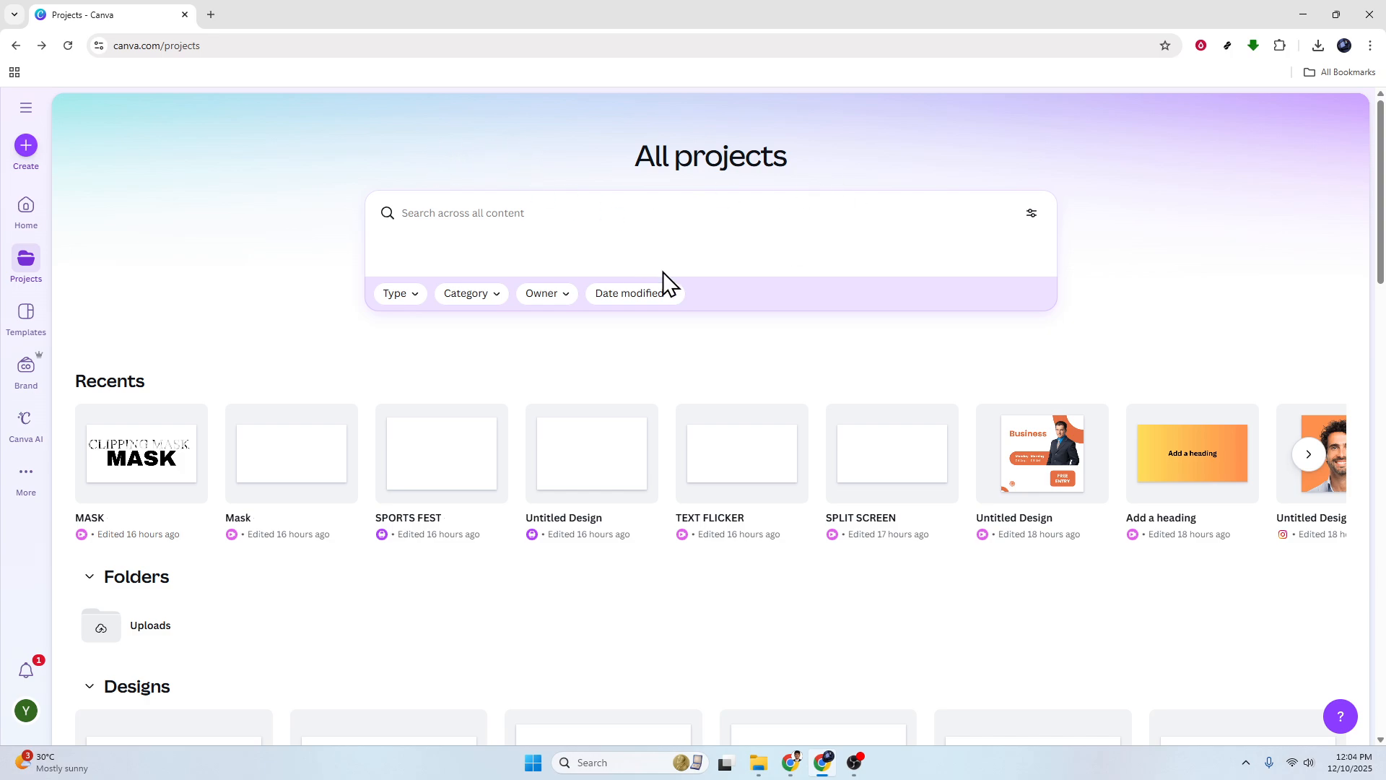
{"action": "left_click", "coordinate": [501, 215]}
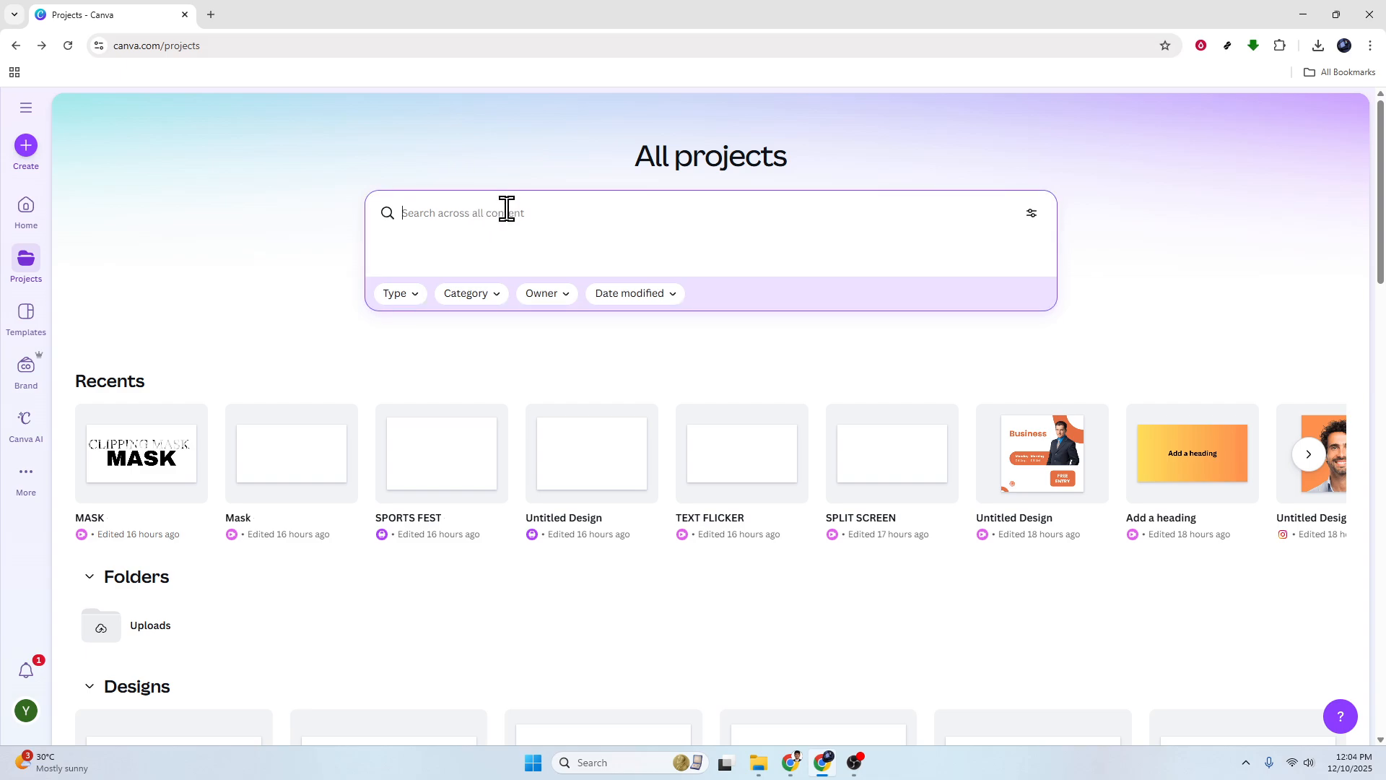
{"action": "type", "text": "post"}
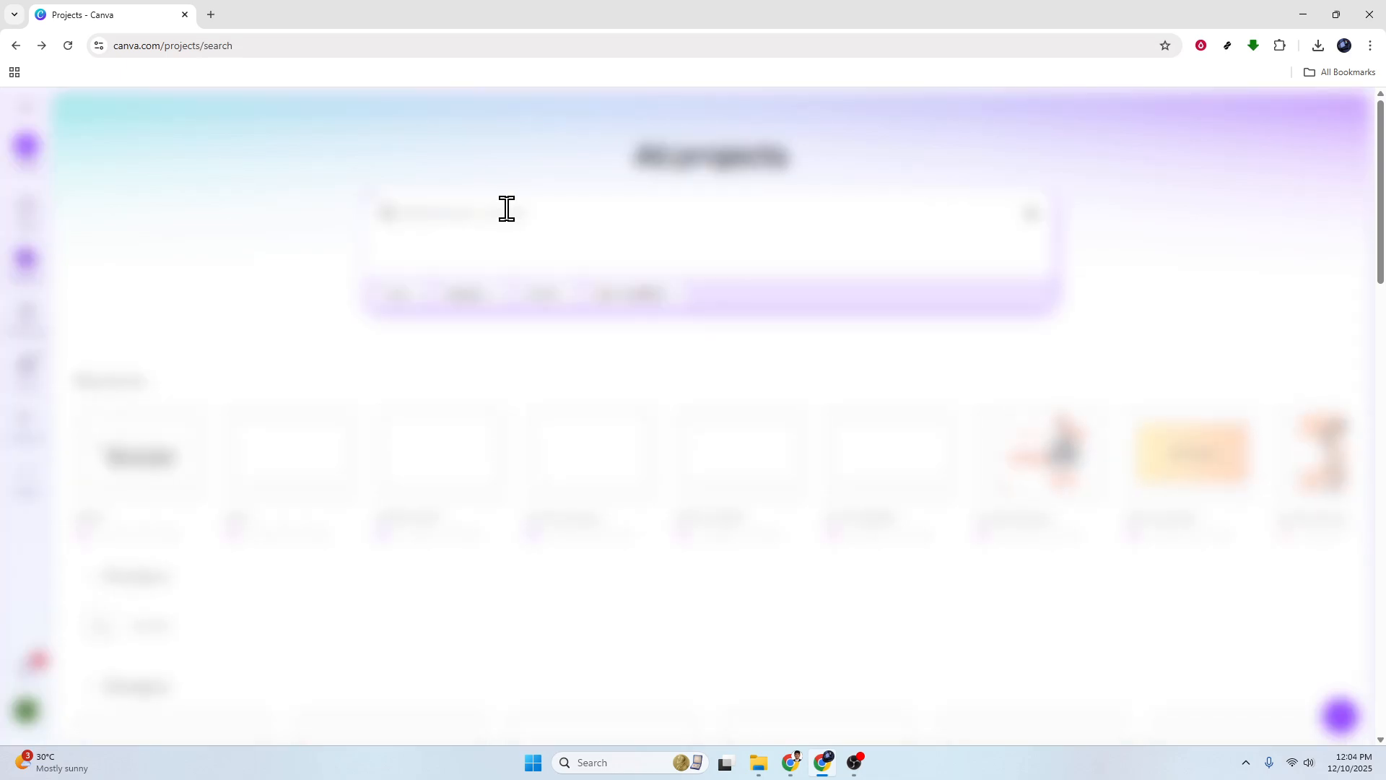
{"action": "type", "text": "er"}
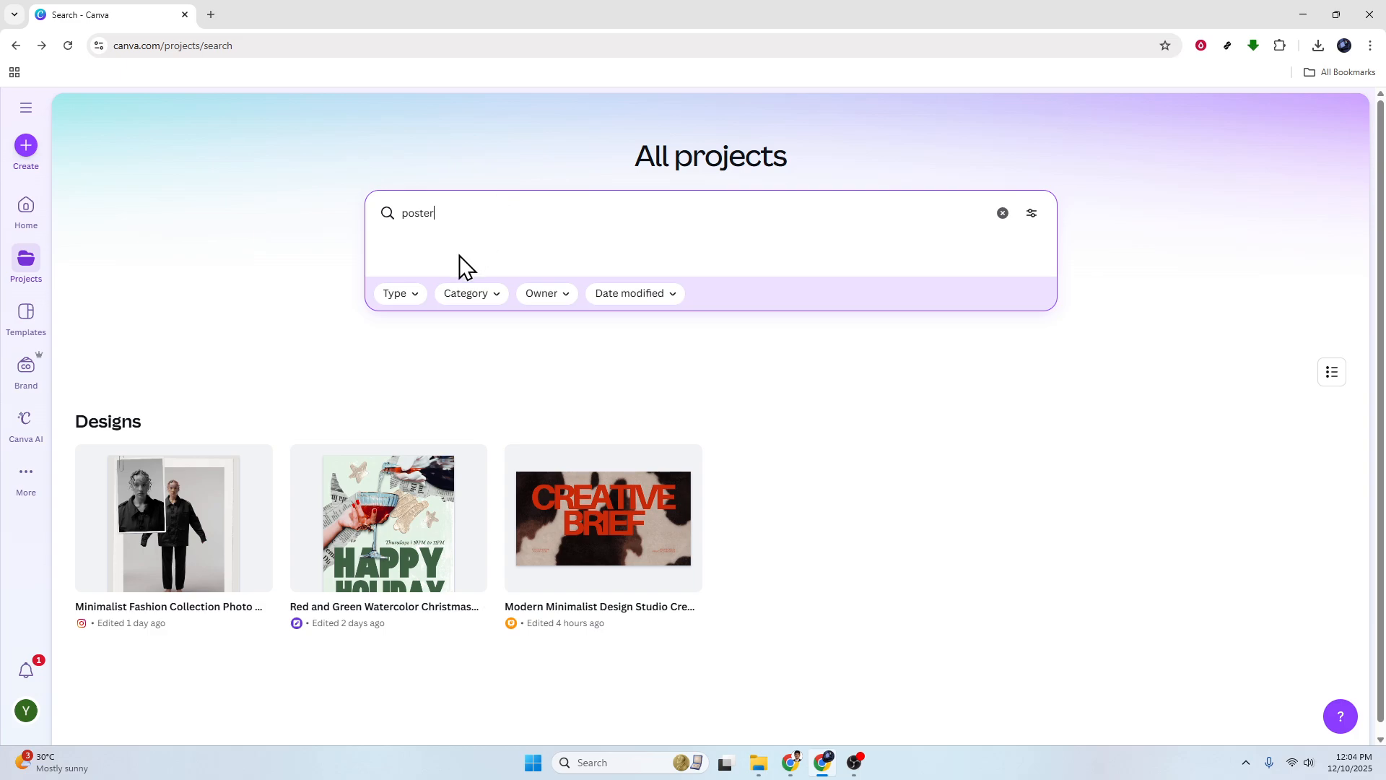
{"action": "left_click", "coordinate": [397, 527]}
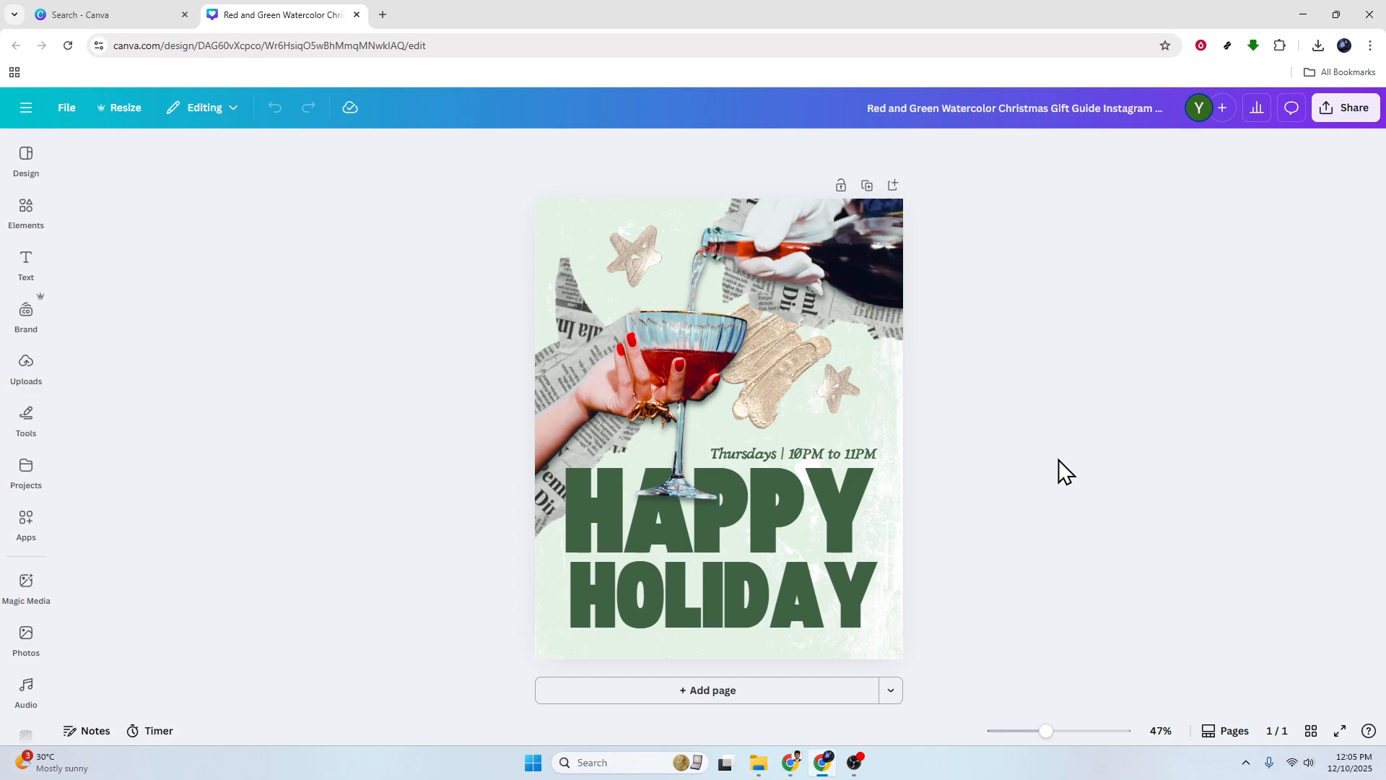
Try moving the wine-pouring photo down across the poster, and undo the move.
{"action": "left_click", "coordinate": [716, 349]}
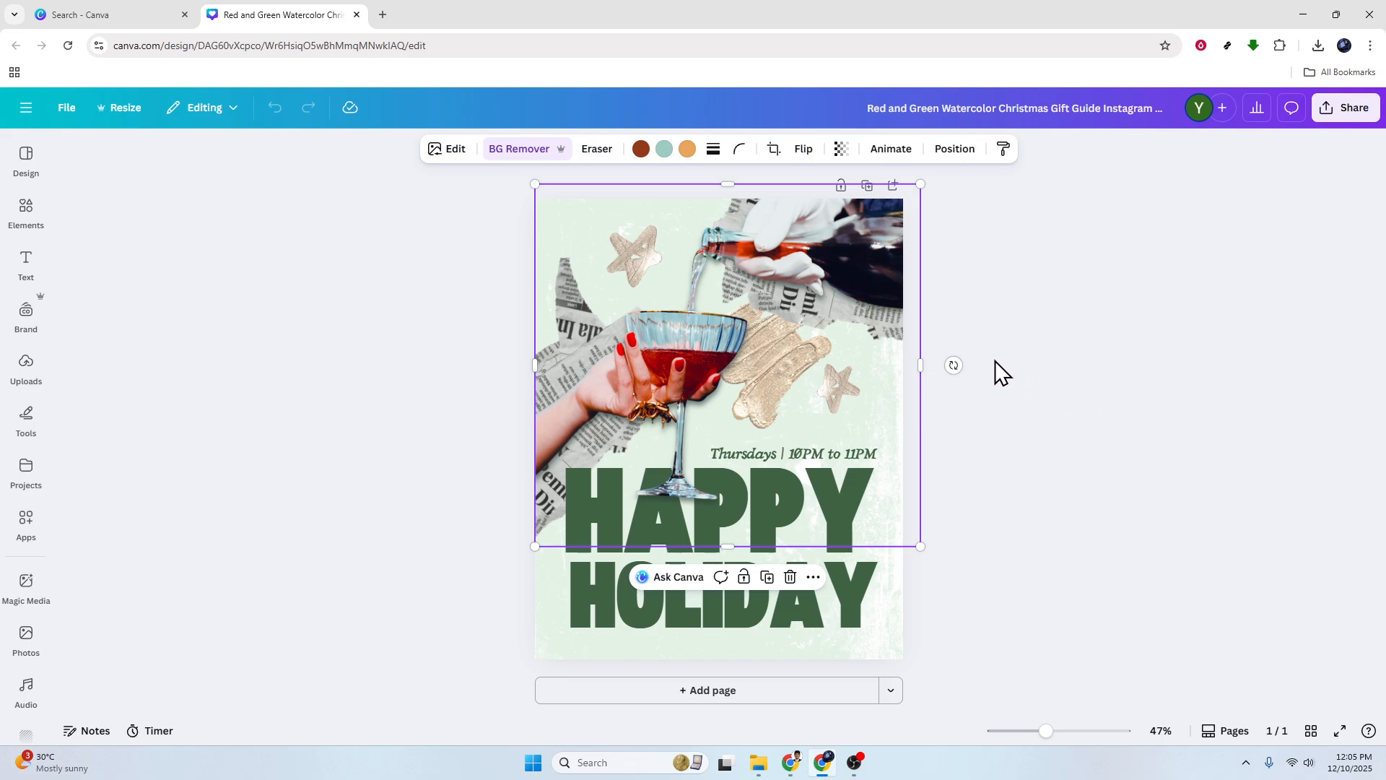
{"action": "left_click", "coordinate": [1007, 422]}
{"action": "left_click_drag", "start_coordinate": [828, 260], "coordinate": [769, 366]}
{"action": "key", "text": "ctrl+z"}
{"action": "left_click", "coordinate": [1079, 474]}
{"action": "left_click", "coordinate": [694, 367]}
{"action": "left_click", "coordinate": [1033, 477]}
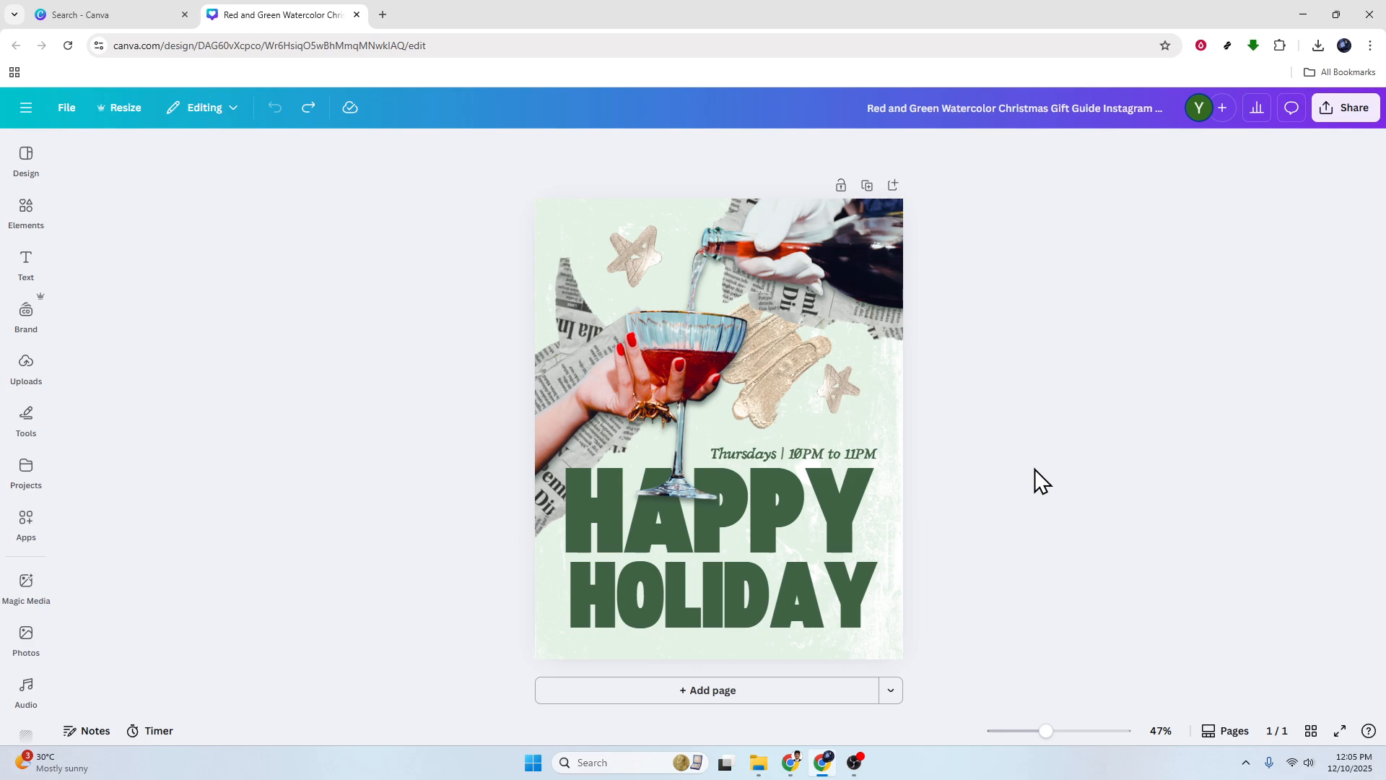
{"action": "left_click", "coordinate": [809, 604]}
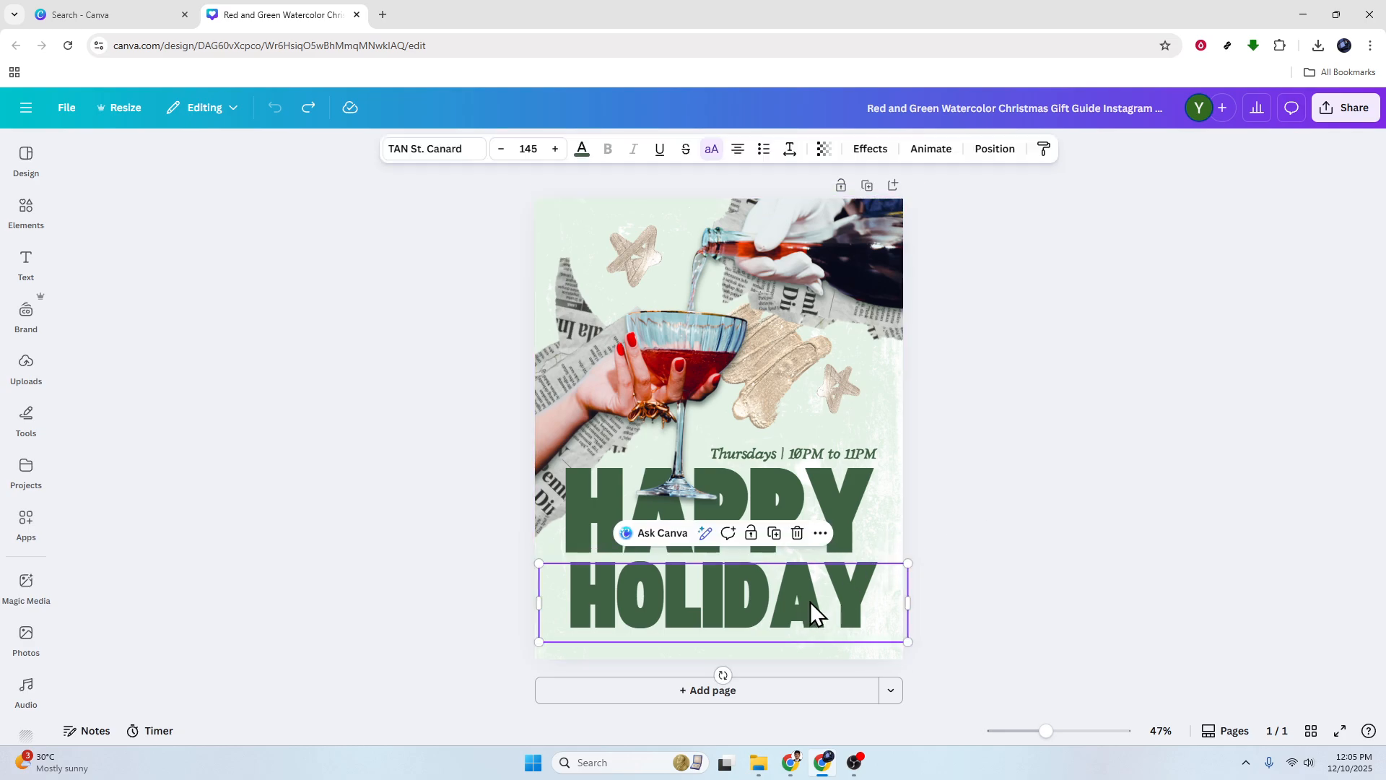
{"action": "left_click", "coordinate": [1029, 514]}
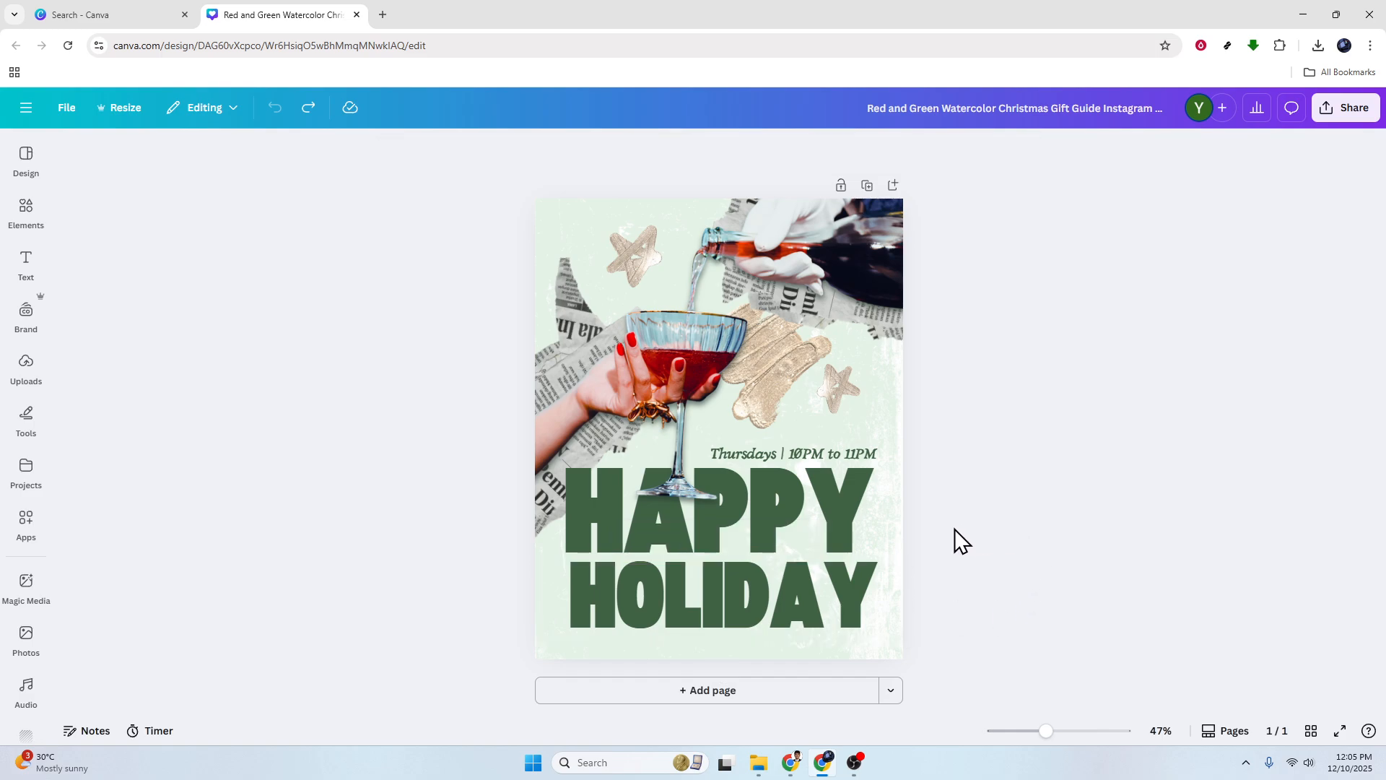
Move the upper gold star into the poster's top-left corner.
{"action": "left_click", "coordinate": [626, 255]}
{"action": "left_click_drag", "start_coordinate": [635, 256], "coordinate": [552, 198]}
{"action": "left_click", "coordinate": [994, 389]}
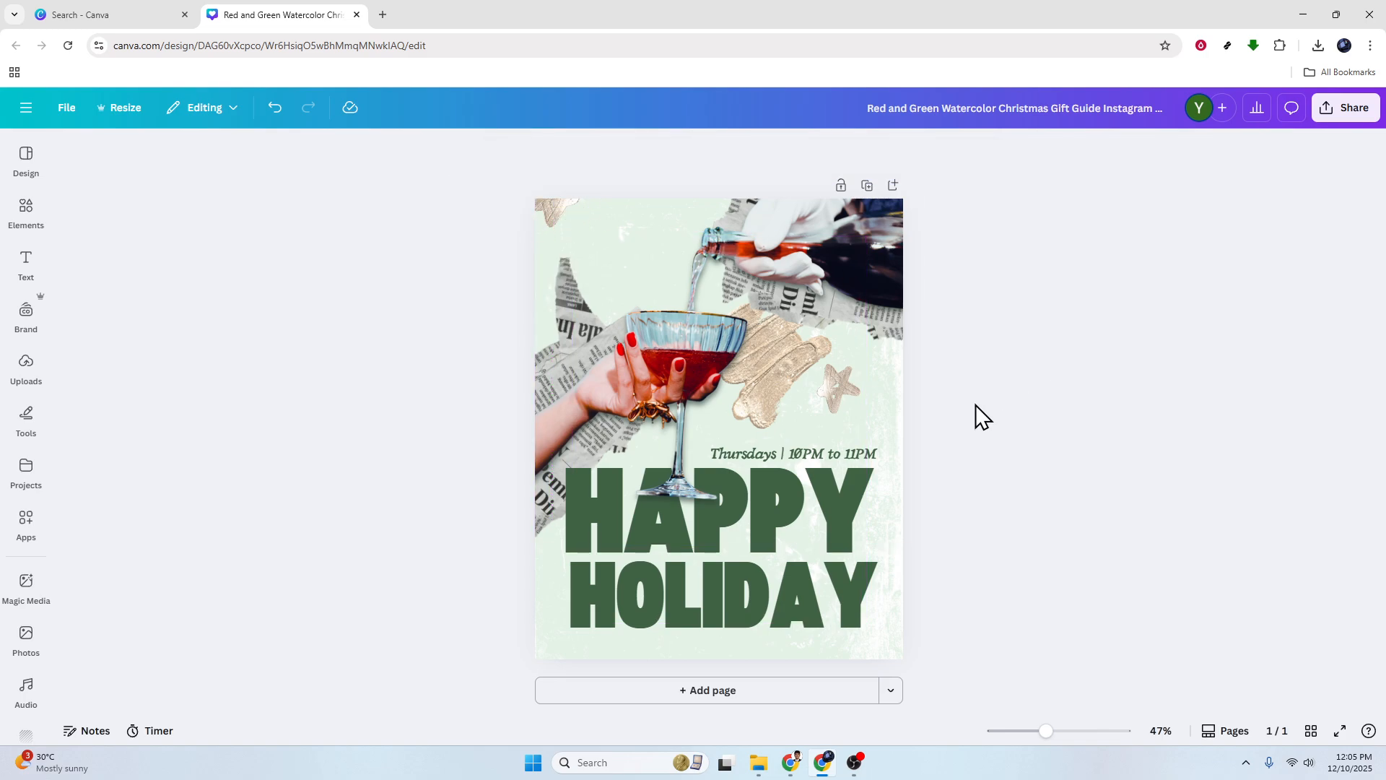
{"action": "left_click", "coordinate": [813, 503]}
{"action": "left_click", "coordinate": [292, 338]}
Add a default heading to the poster and move it to the upper area, across the poured bottle.
{"action": "left_click", "coordinate": [26, 264]}
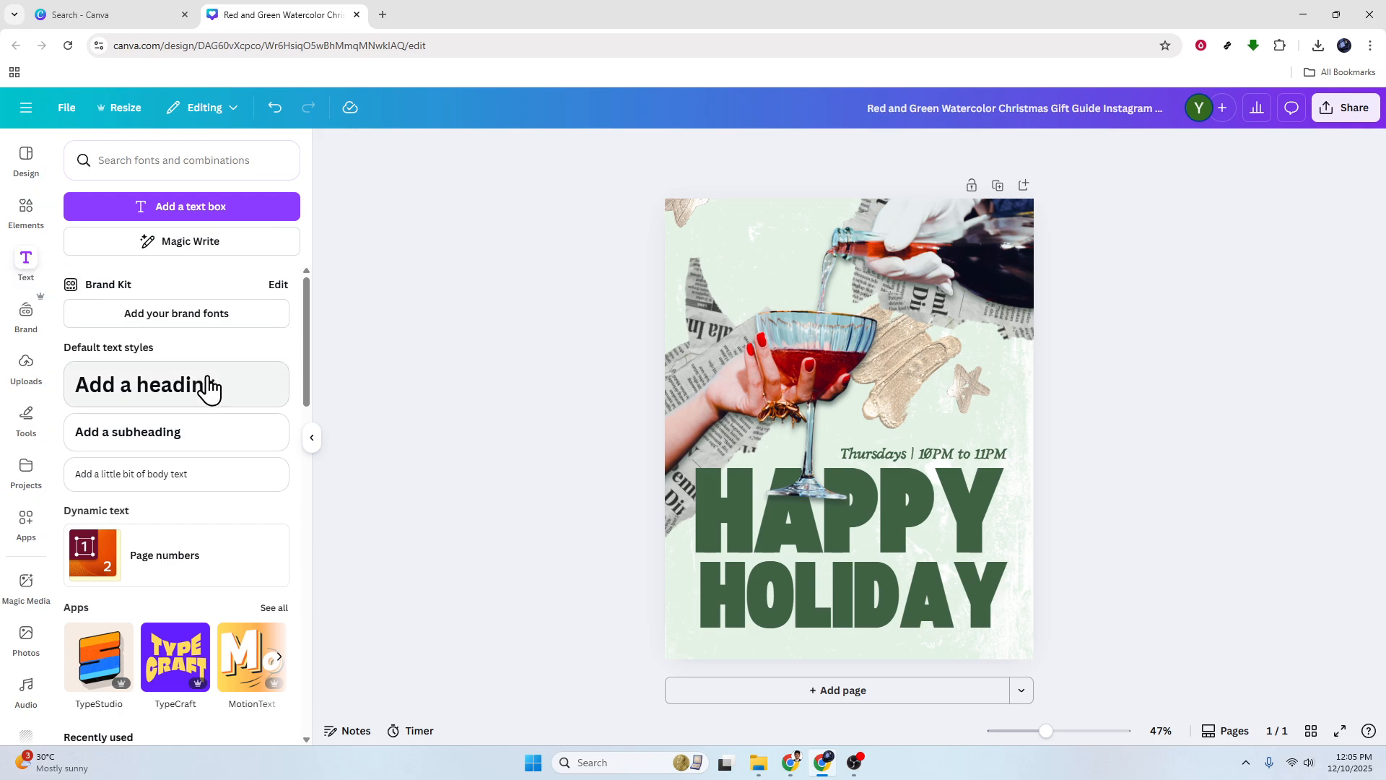
{"action": "left_click", "coordinate": [196, 397]}
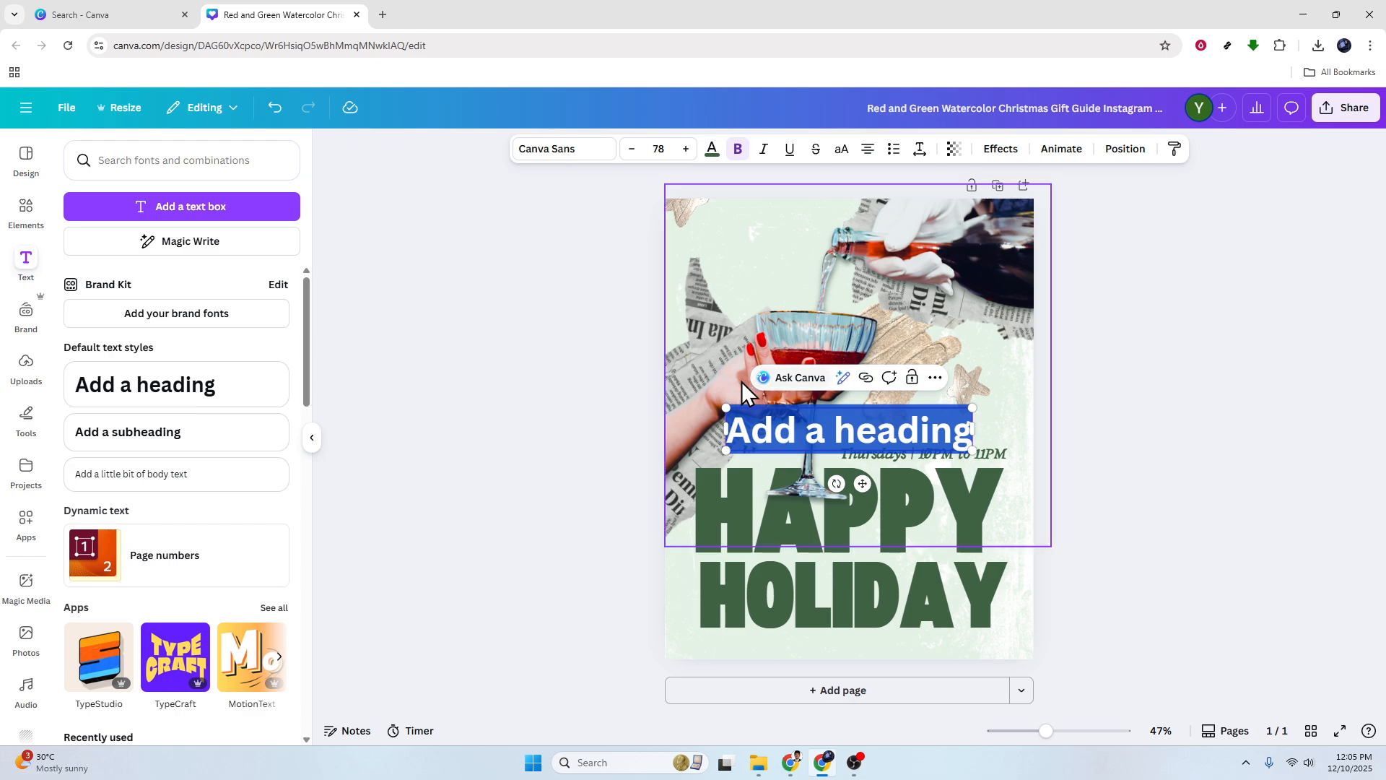
{"action": "left_click", "coordinate": [710, 150]}
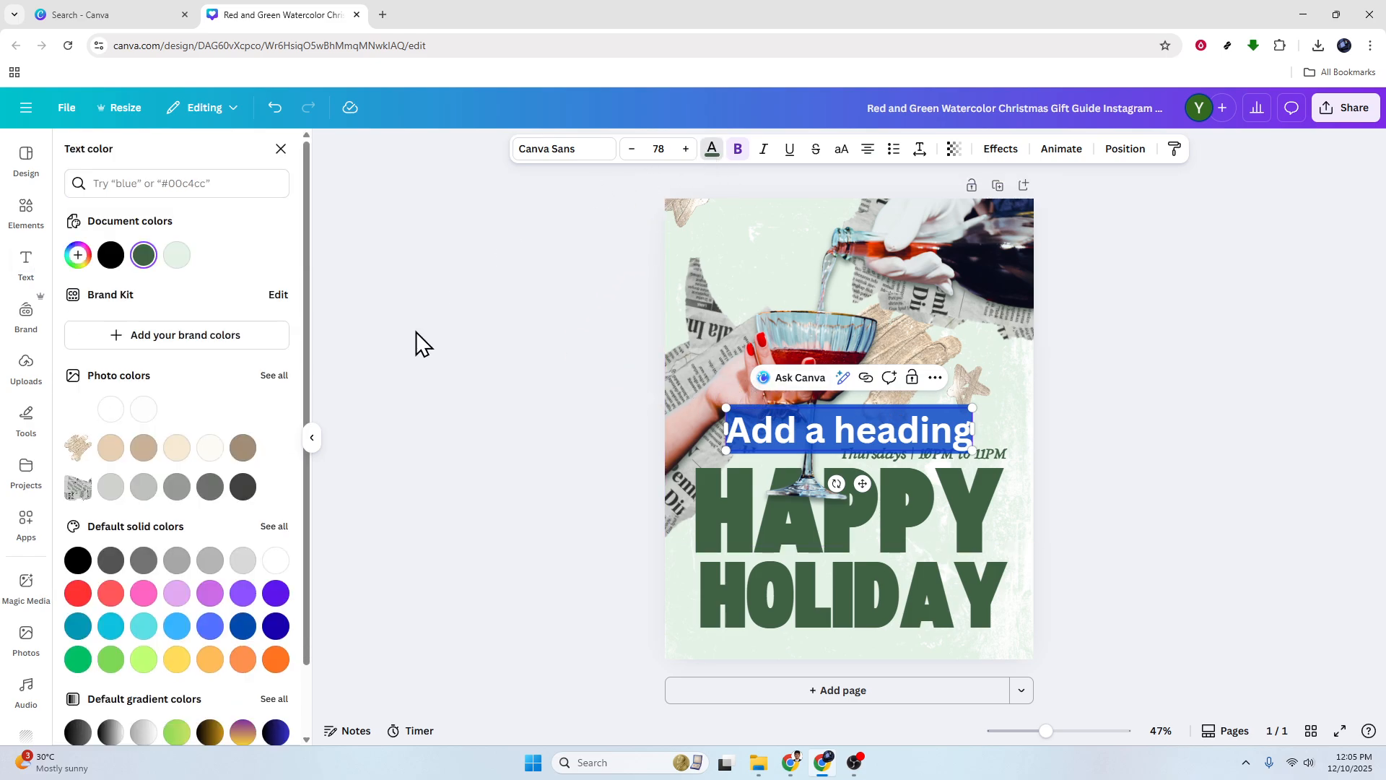
{"action": "left_click", "coordinate": [312, 438]}
{"action": "key", "text": "Escape"}
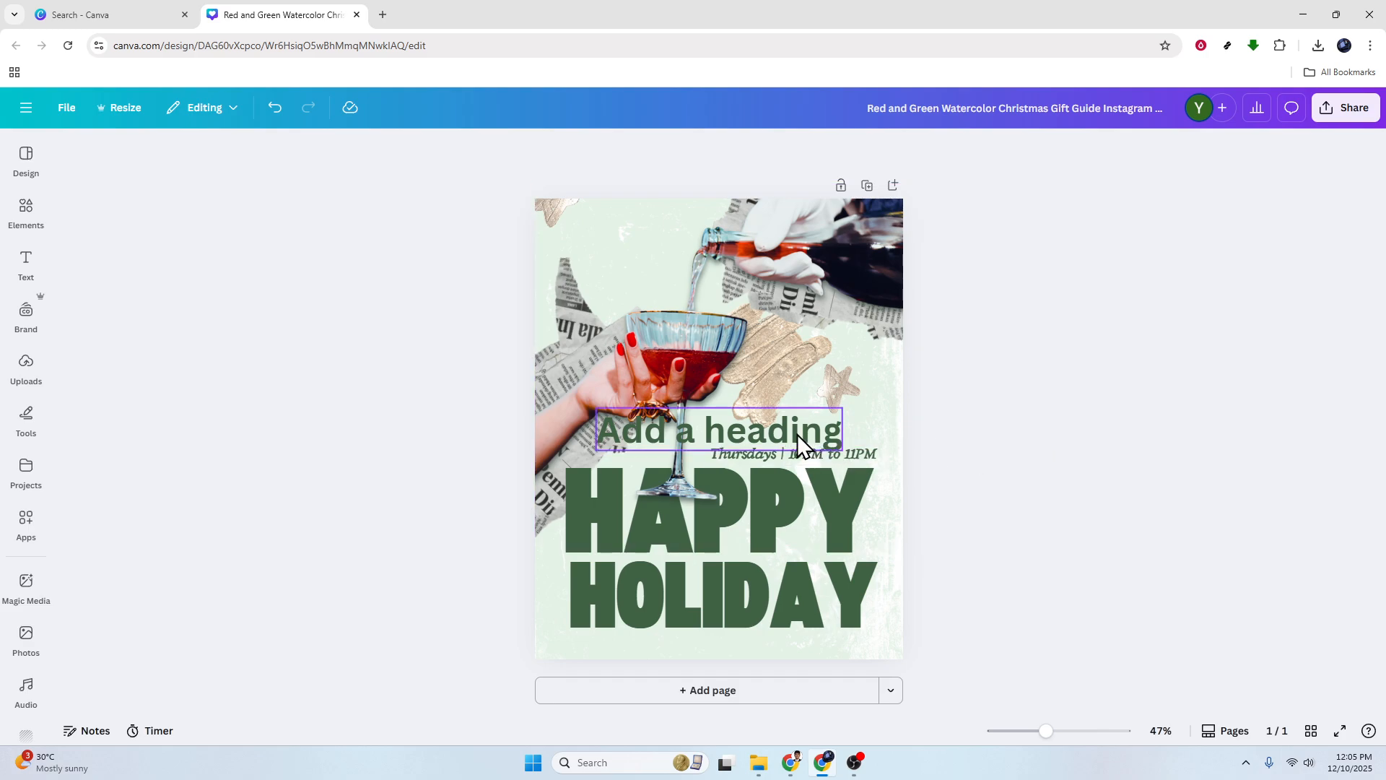
{"action": "left_click_drag", "start_coordinate": [781, 422], "coordinate": [737, 241]}
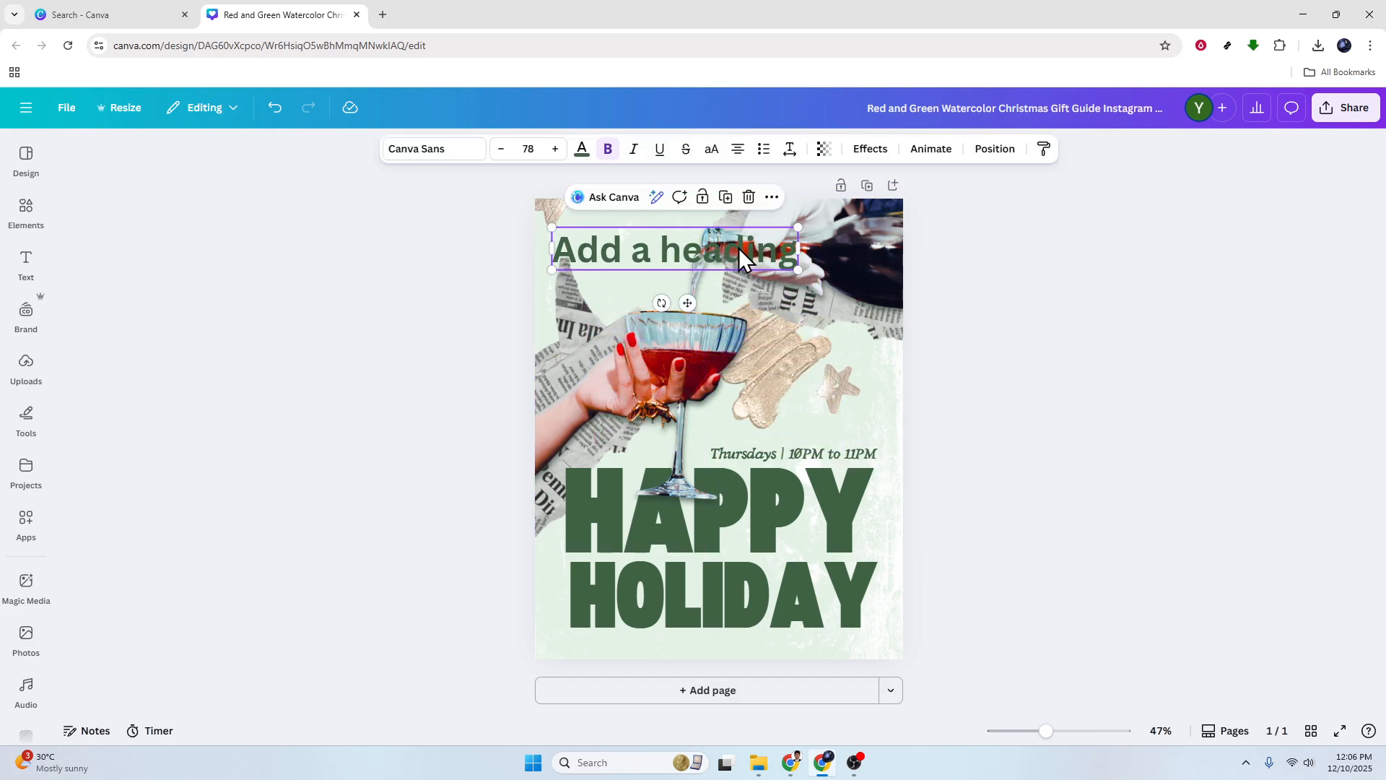
Add a second default heading to the poster and delete it.
{"action": "left_click", "coordinate": [26, 264]}
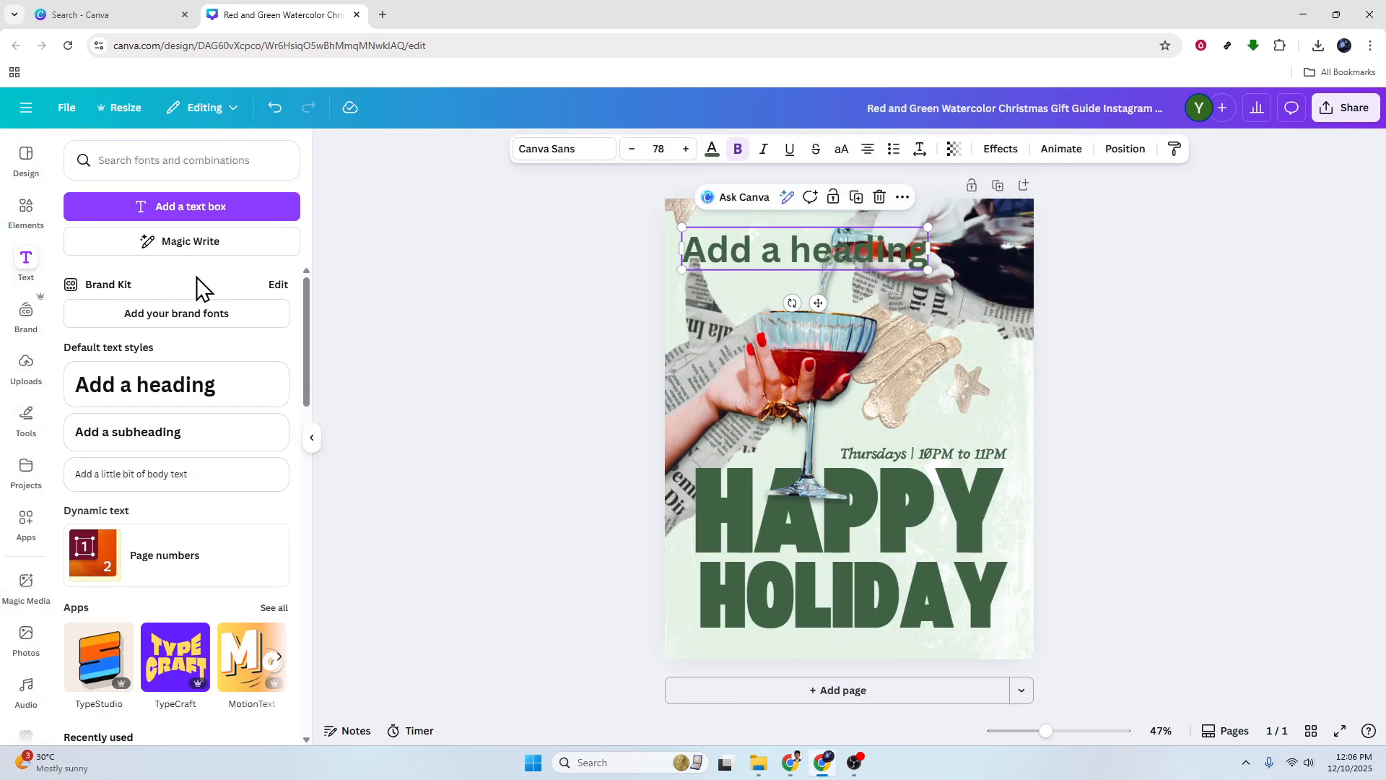
{"action": "left_click", "coordinate": [155, 394]}
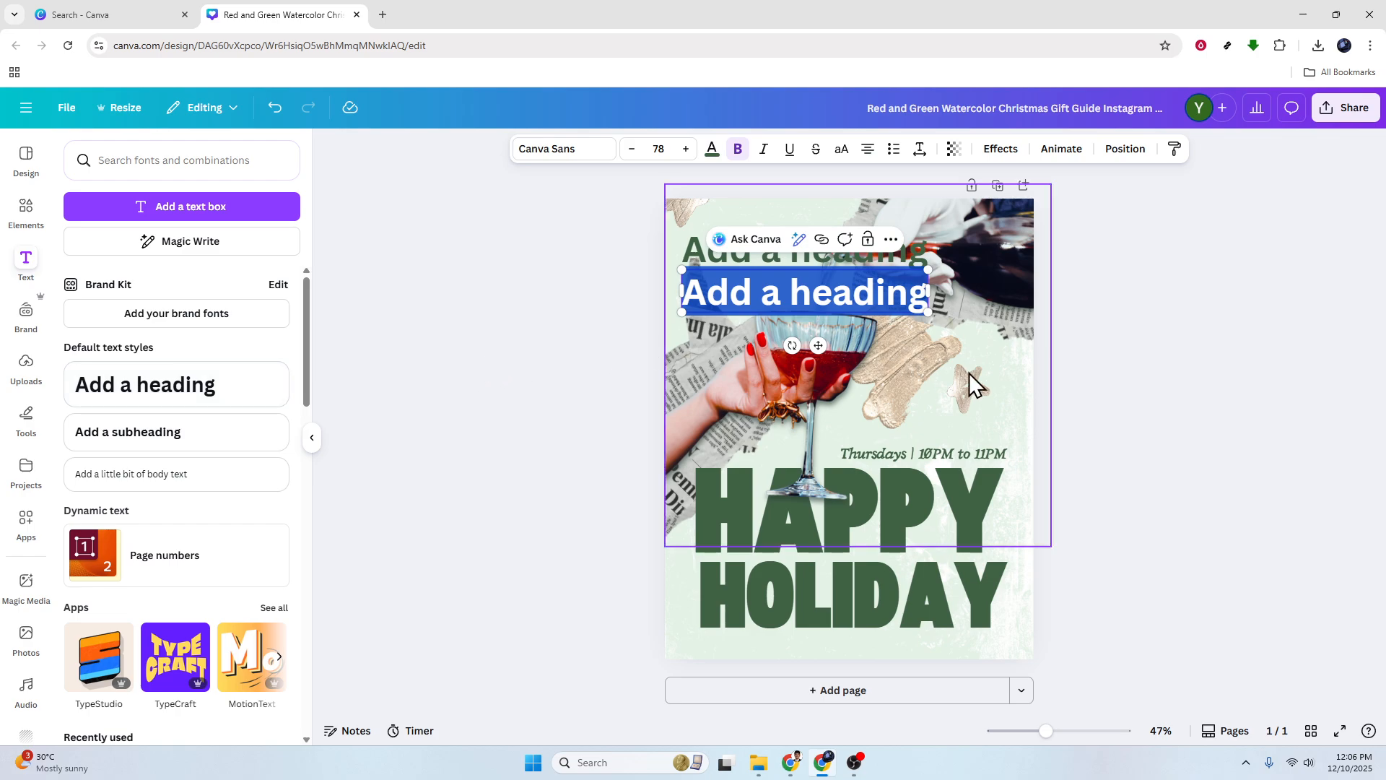
{"action": "left_click", "coordinate": [1026, 366]}
{"action": "left_click", "coordinate": [864, 293]}
{"action": "key", "text": "Delete"}
Replace the heading text with "!" and move it to the upper-left area of the poster beneath the gold star.
{"action": "left_click", "coordinate": [835, 258]}
{"action": "left_click", "coordinate": [834, 258]}
{"action": "double_click", "coordinate": [844, 258]}
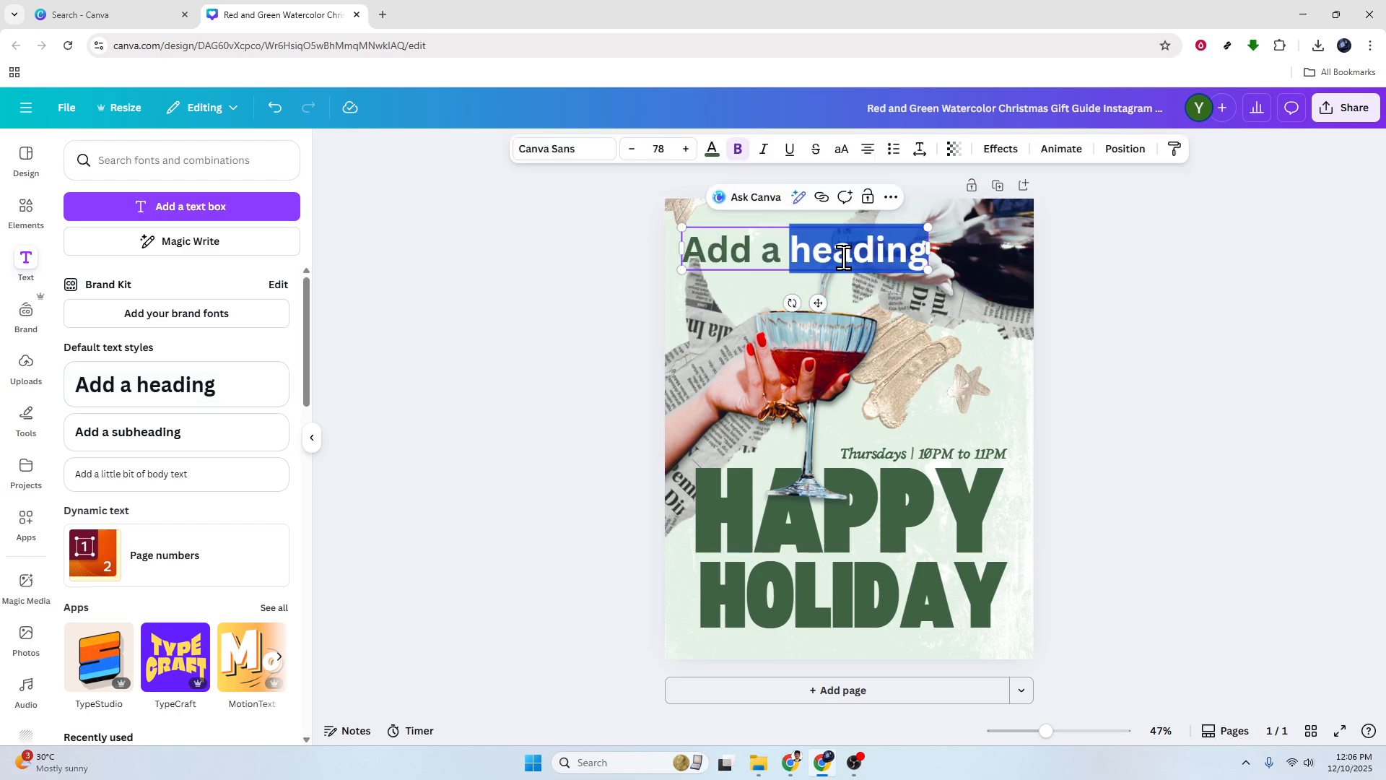
{"action": "triple_click", "coordinate": [844, 258]}
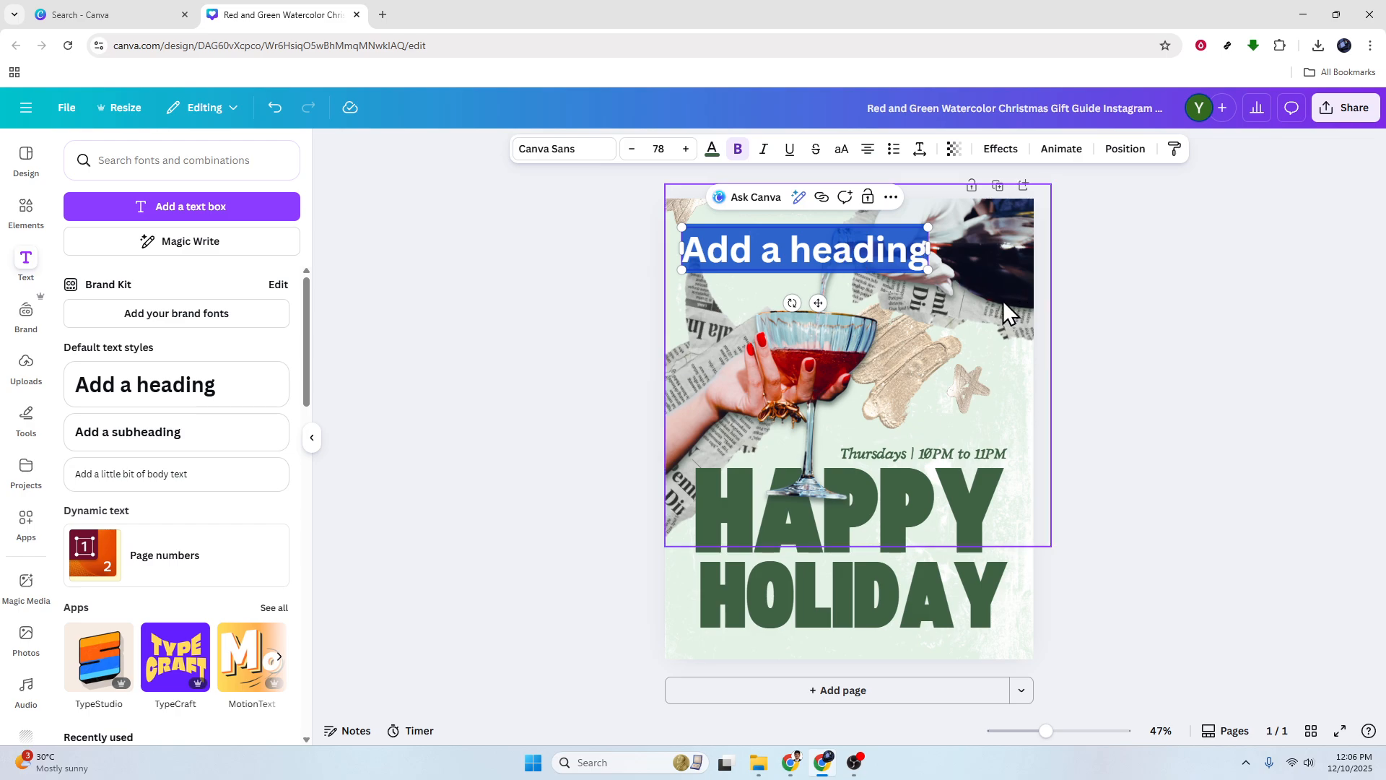
{"action": "key", "text": "BackSpace"}
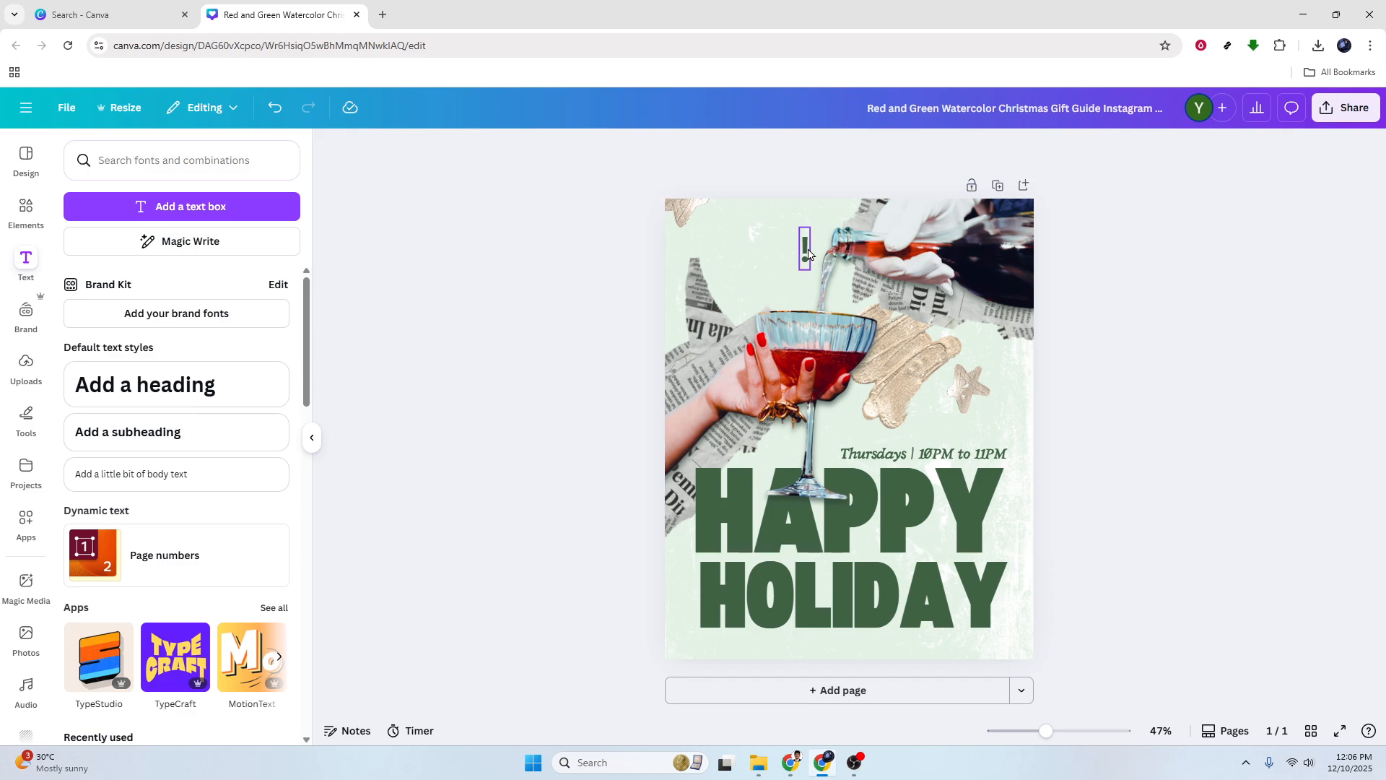
{"action": "left_click_drag", "start_coordinate": [808, 249], "coordinate": [711, 236]}
{"action": "left_click", "coordinate": [1076, 309]}
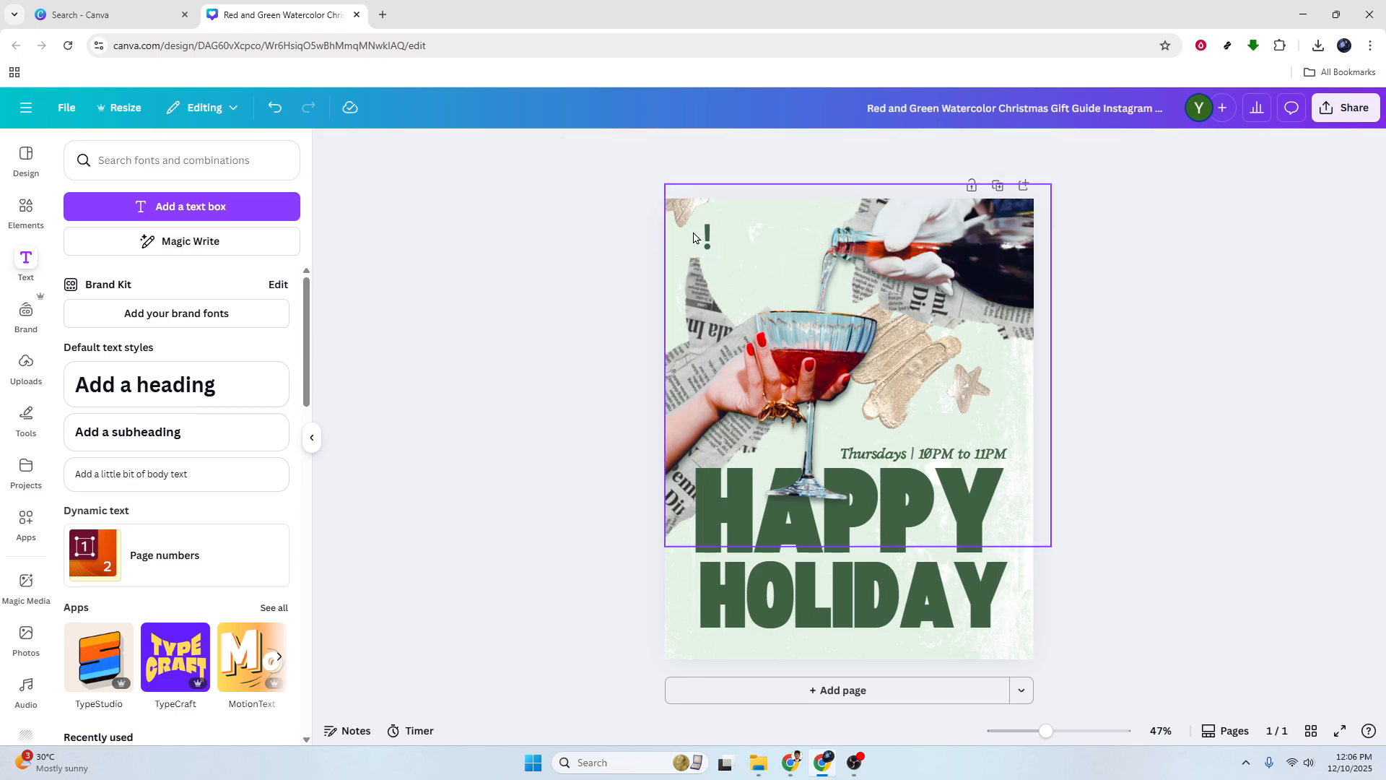
Delete the "!" text from the poster.
{"action": "left_click", "coordinate": [707, 241]}
{"action": "left_click", "coordinate": [1133, 419]}
{"action": "left_click", "coordinate": [749, 241]}
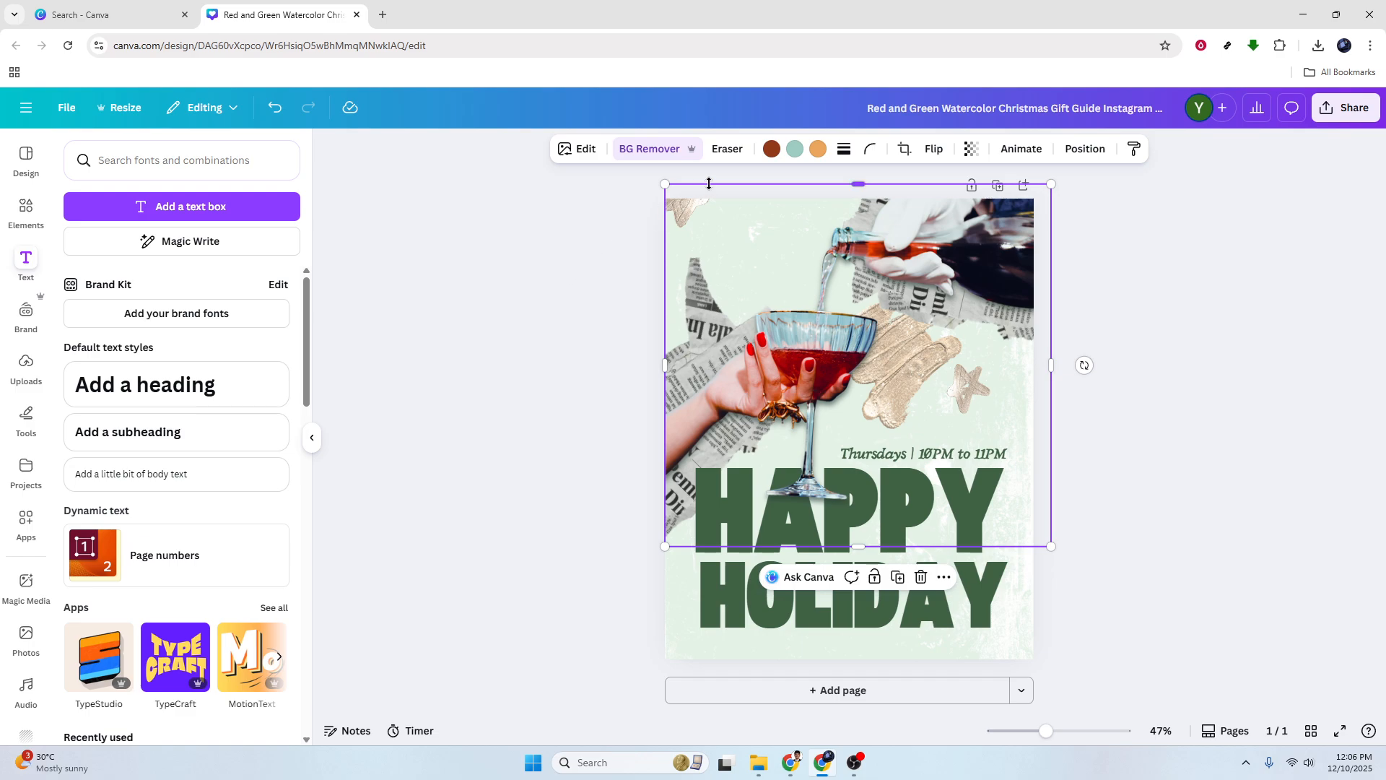
{"action": "left_click", "coordinate": [584, 260]}
{"action": "left_click", "coordinate": [312, 437]}
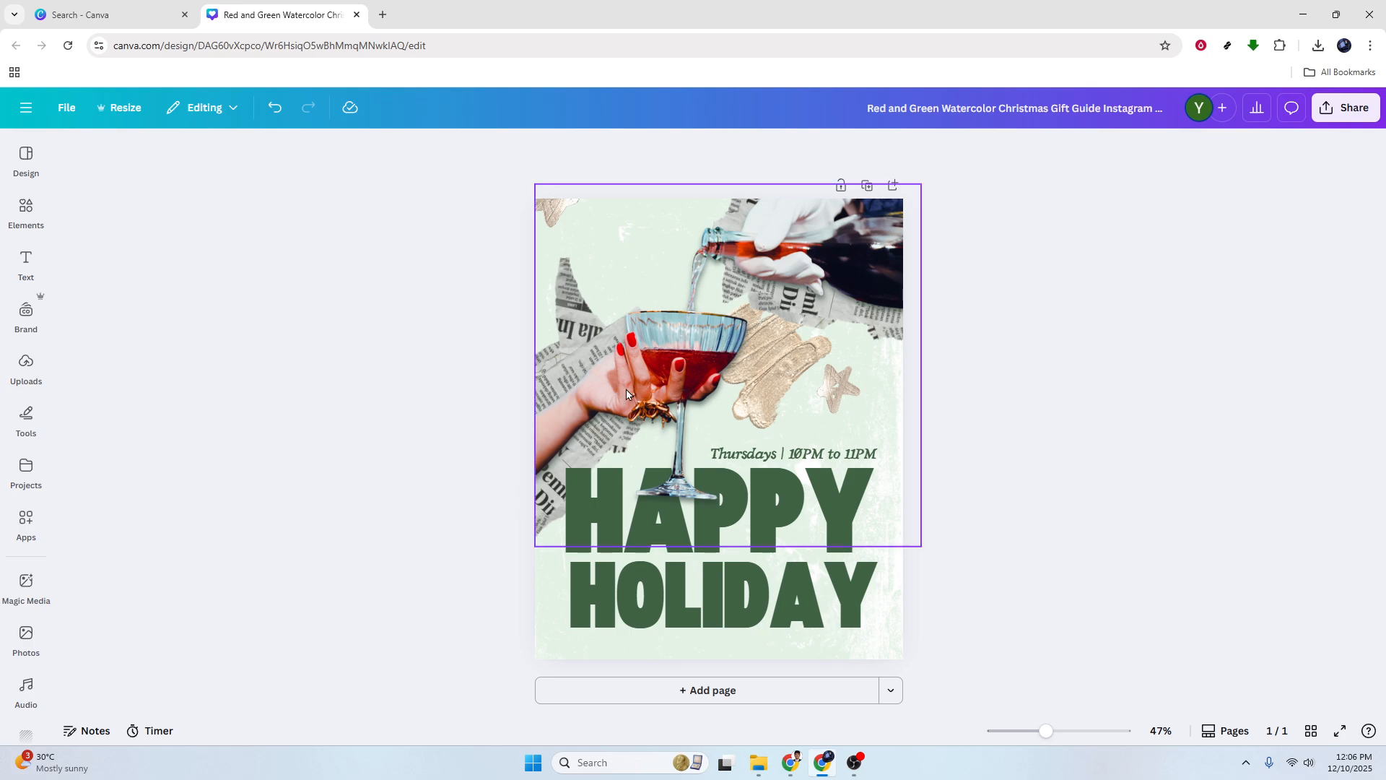
Add a five-pointed star shape in the poster's upper-left area and a circle shape above the end of the Thursdays line.
{"action": "left_click", "coordinate": [660, 359]}
{"action": "left_click", "coordinate": [26, 209]}
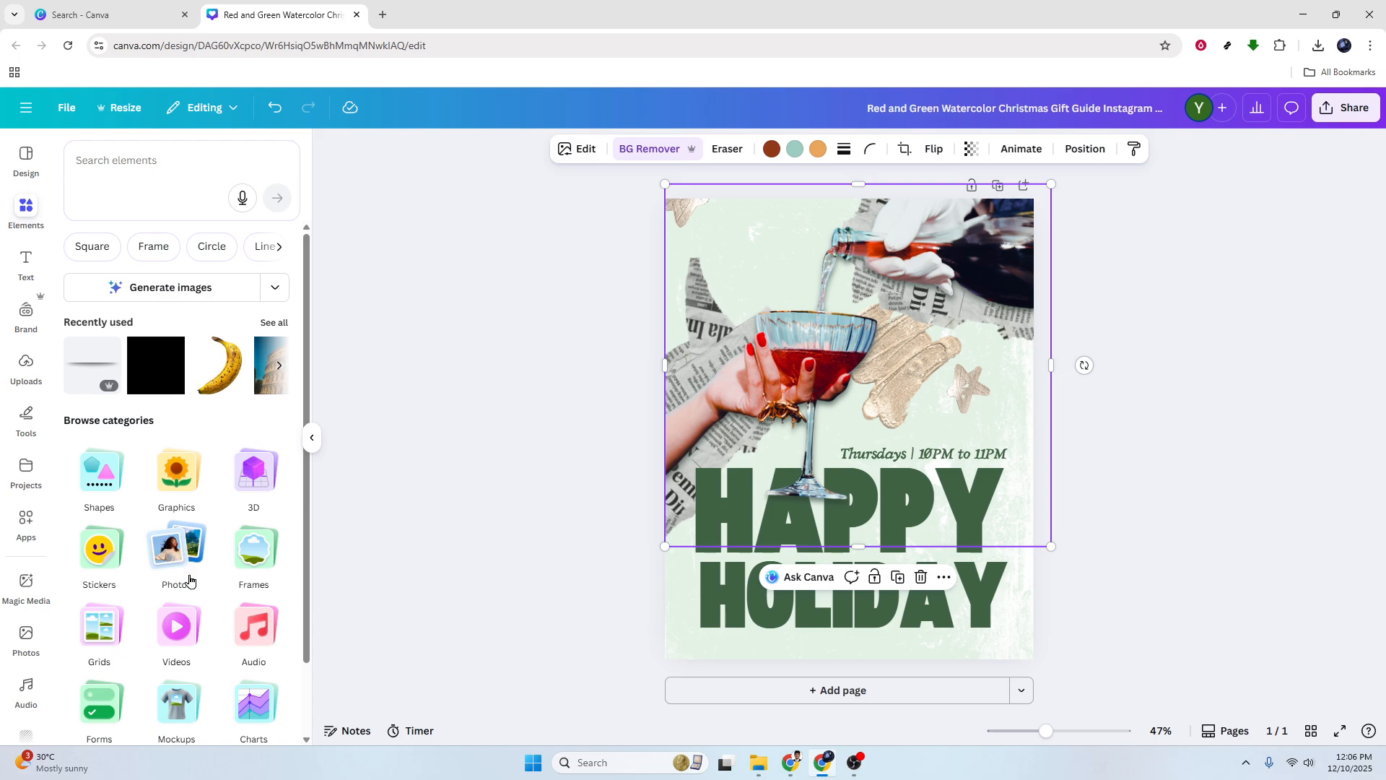
{"action": "left_click", "coordinate": [100, 480]}
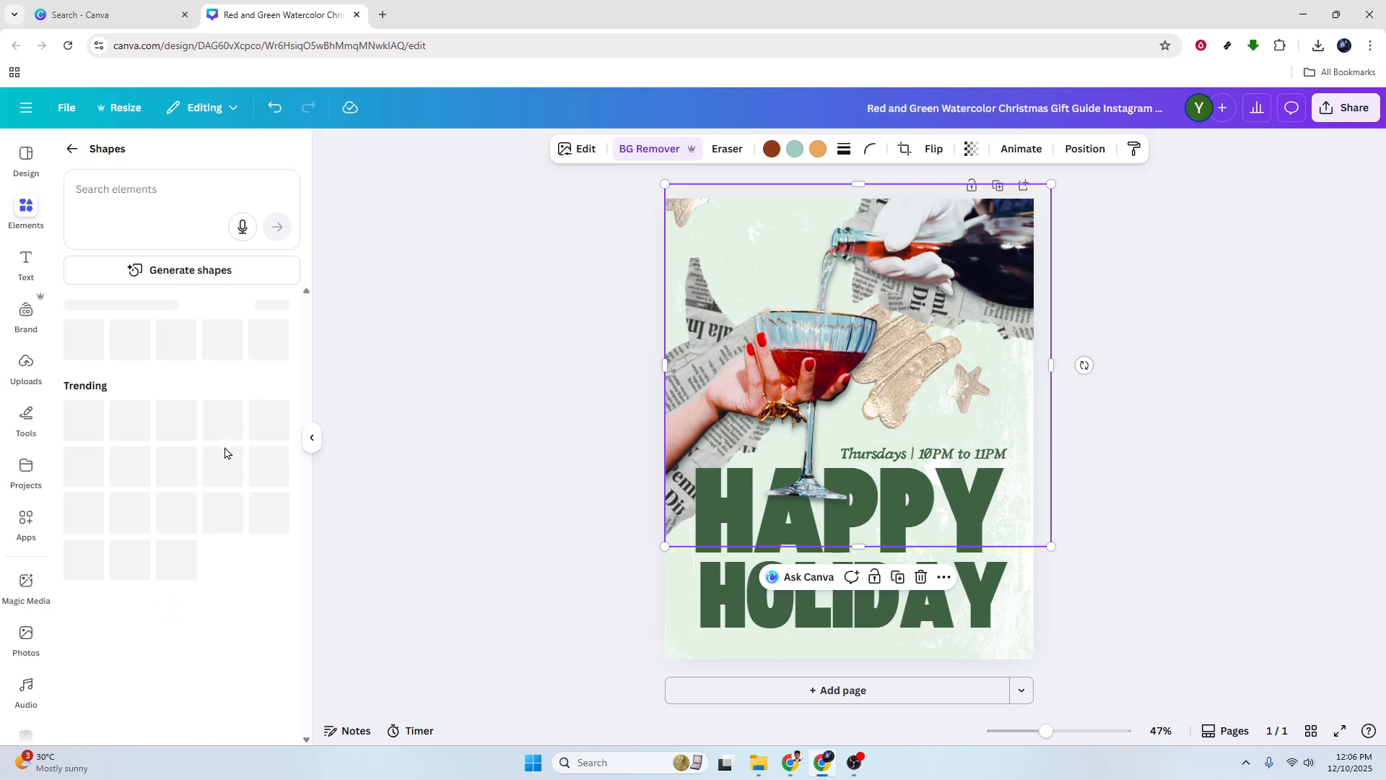
{"action": "left_click_drag", "start_coordinate": [137, 654], "coordinate": [737, 253]}
{"action": "left_click_drag", "start_coordinate": [179, 499], "coordinate": [1012, 366]}
{"action": "left_click", "coordinate": [1139, 380]}
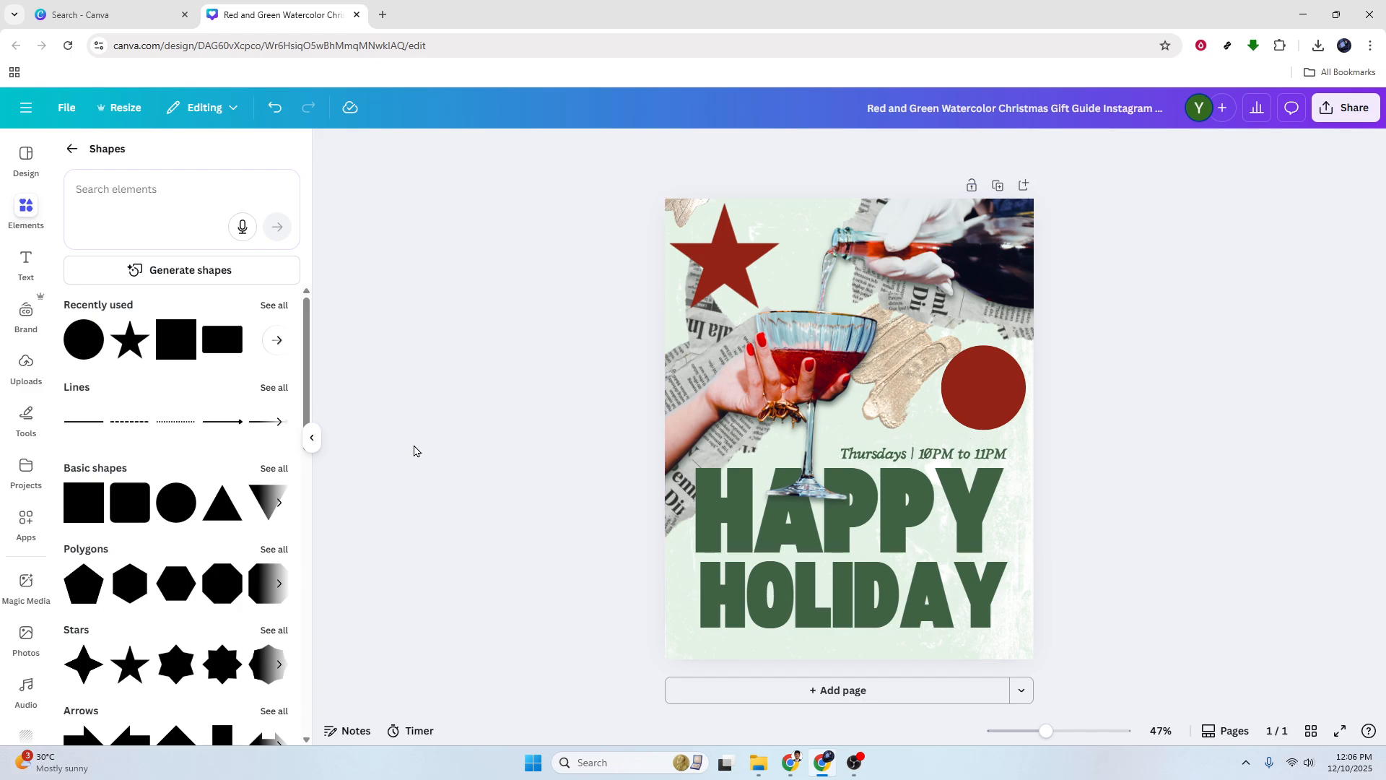
{"action": "left_click", "coordinate": [311, 437]}
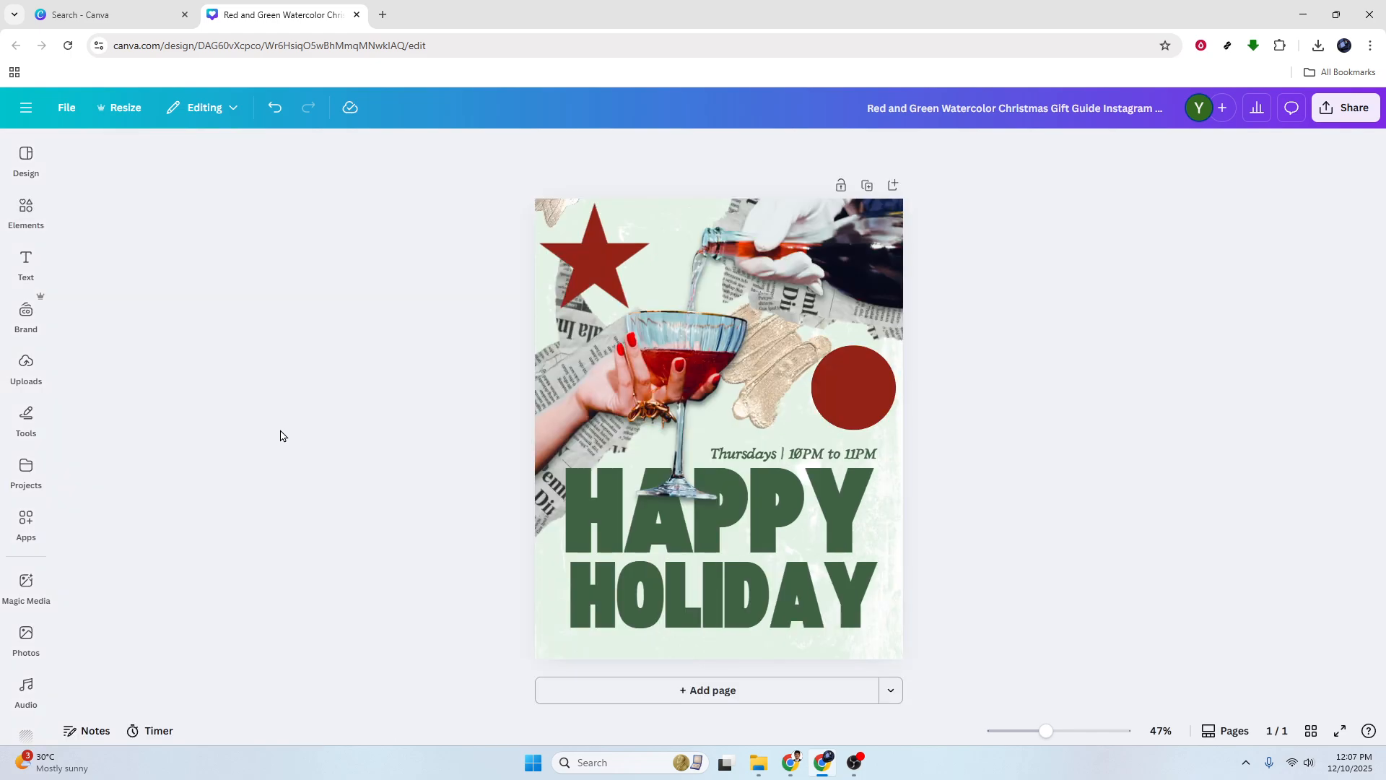
Insert the uploaded VOLCANO image and move it down over the HAPPY HOLIDAY lettering.
{"action": "left_click", "coordinate": [22, 370]}
{"action": "scroll", "coordinate": [219, 544], "scroll_direction": "down", "scroll_amount": 5}
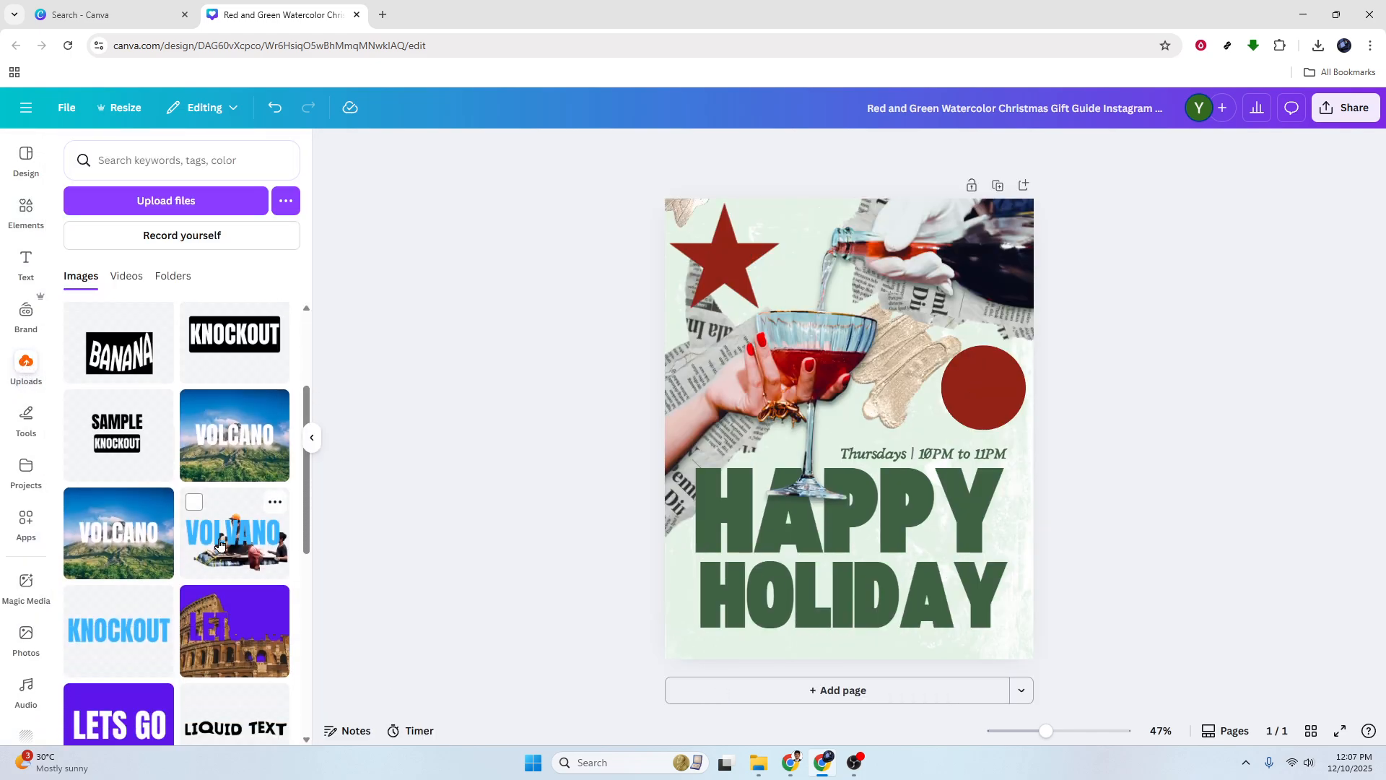
{"action": "scroll", "coordinate": [220, 544], "scroll_direction": "up", "scroll_amount": 3}
{"action": "left_click", "coordinate": [235, 478]}
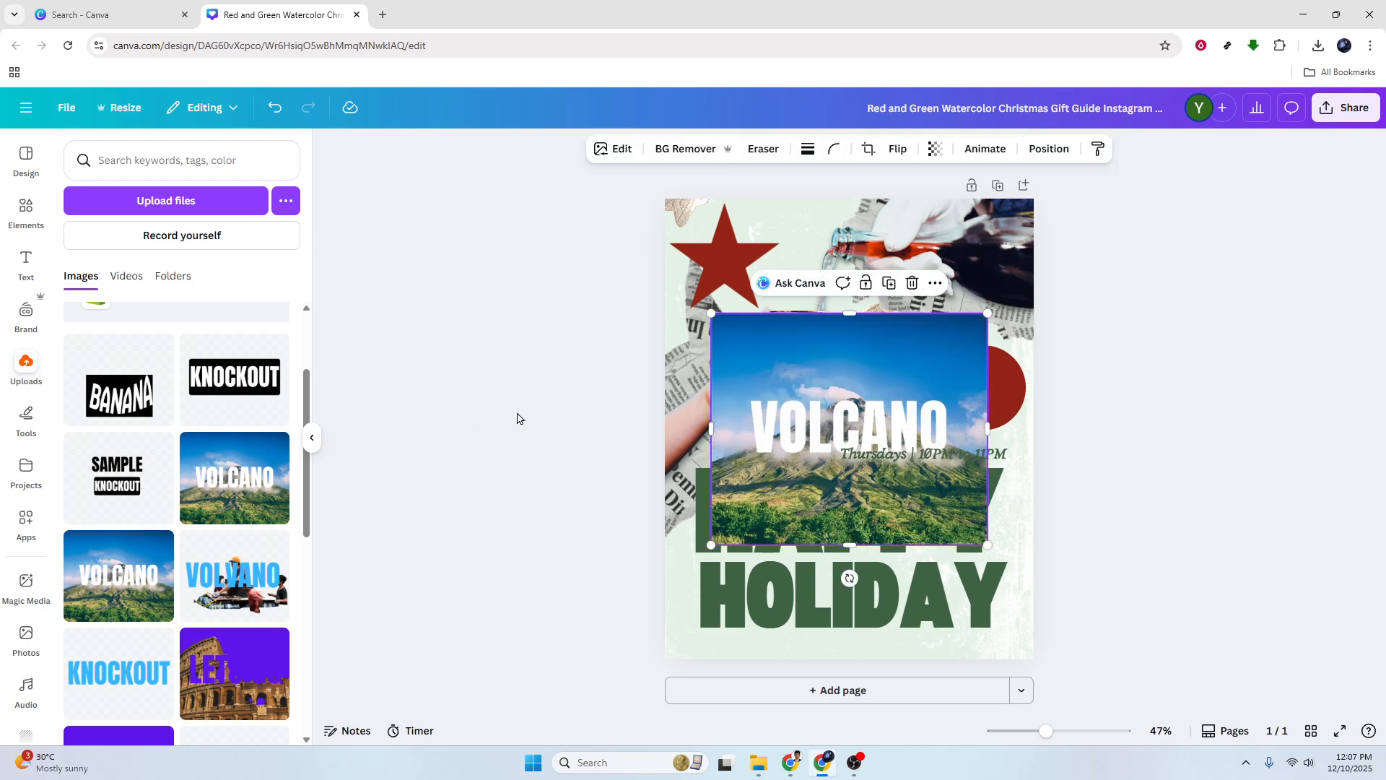
{"action": "left_click", "coordinate": [312, 438]}
{"action": "left_click_drag", "start_coordinate": [744, 494], "coordinate": [758, 614]}
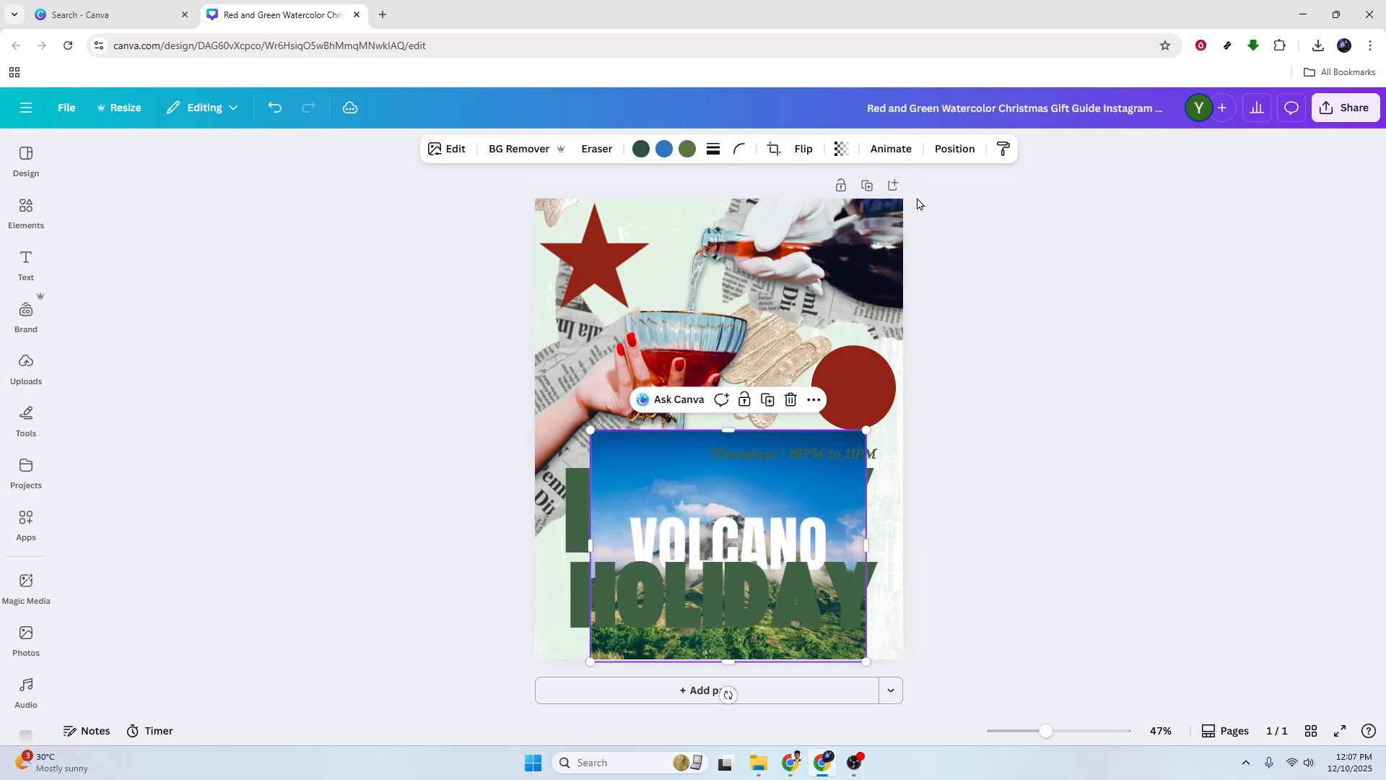
Move the volcano image's layer below the HAPPY text layer and reposition the image behind the glass and HAPPY lettering.
{"action": "left_click", "coordinate": [944, 153]}
{"action": "left_click", "coordinate": [249, 193]}
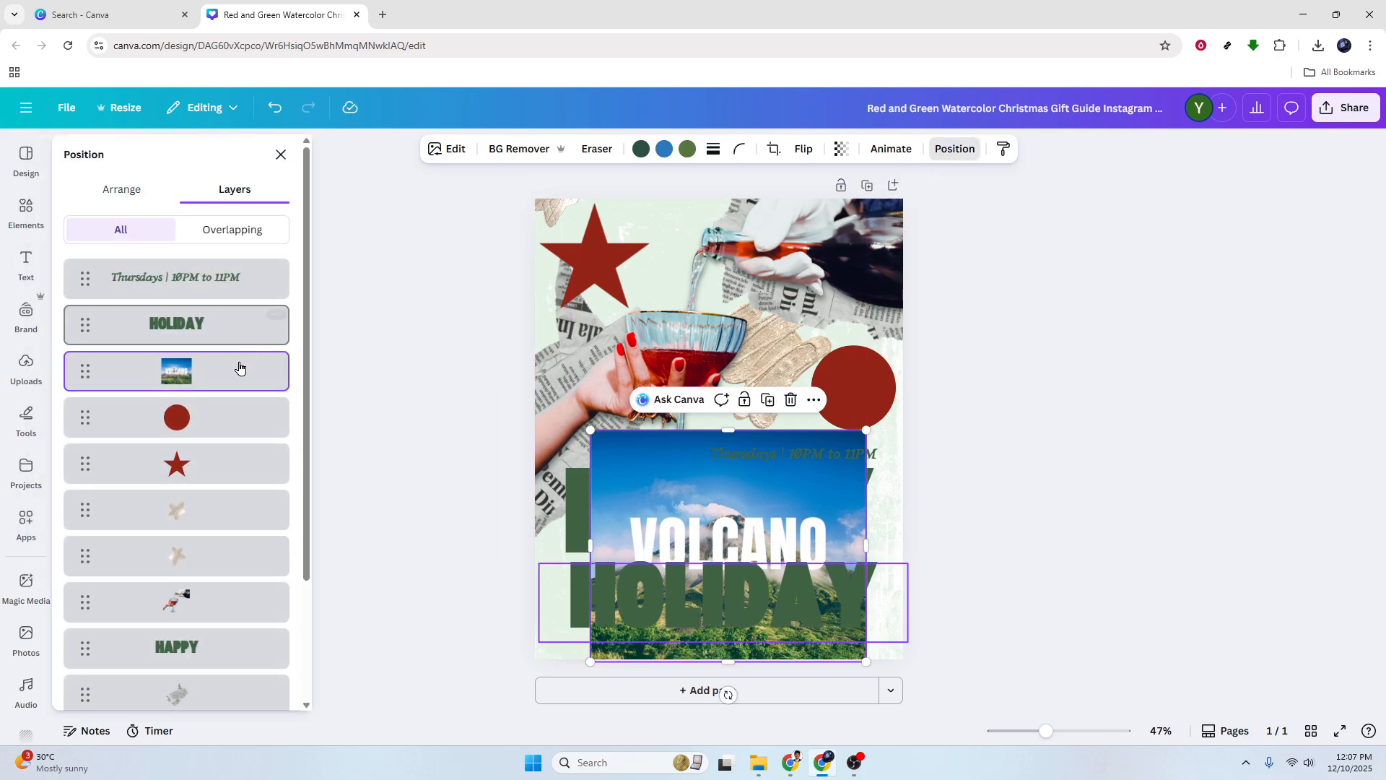
{"action": "left_click_drag", "start_coordinate": [209, 372], "coordinate": [210, 634]}
{"action": "left_click_drag", "start_coordinate": [803, 656], "coordinate": [834, 531]}
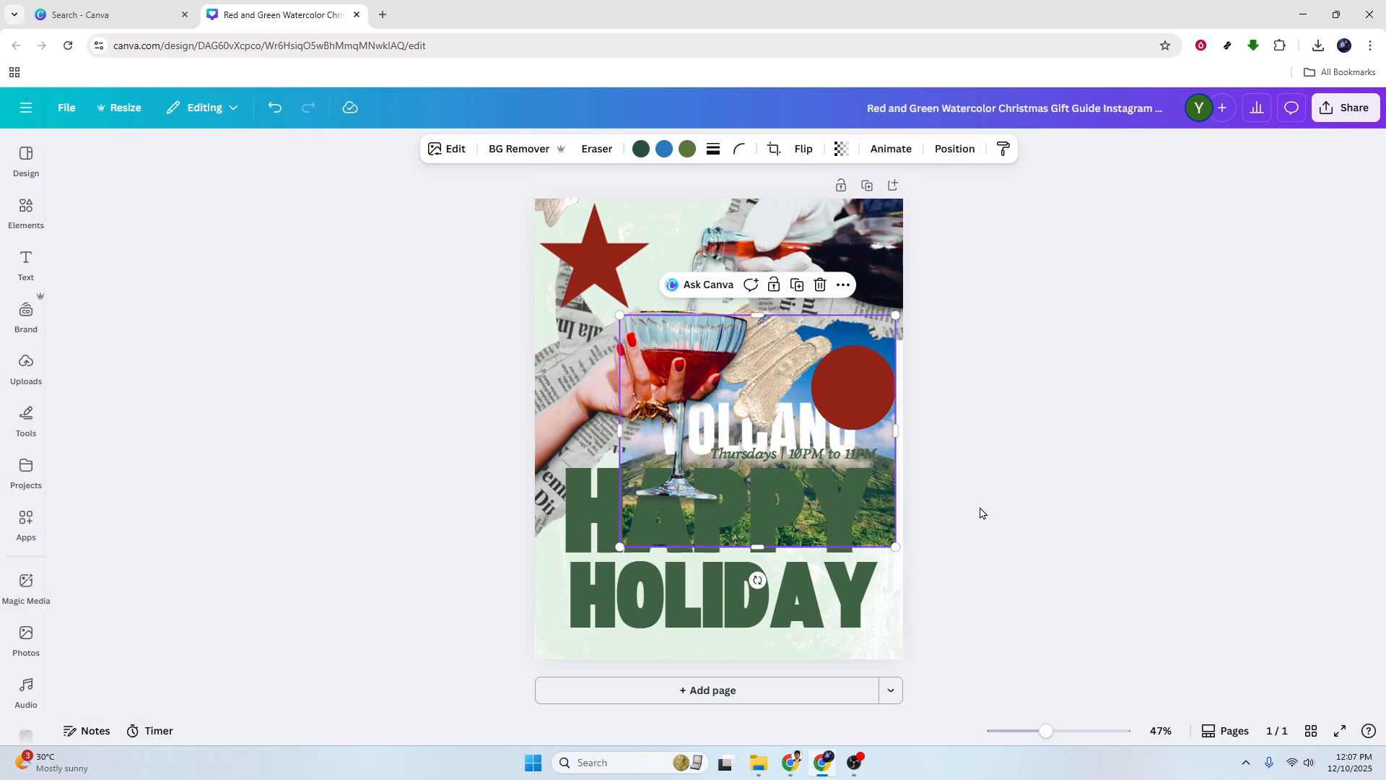
{"action": "left_click_drag", "start_coordinate": [877, 510], "coordinate": [877, 514]}
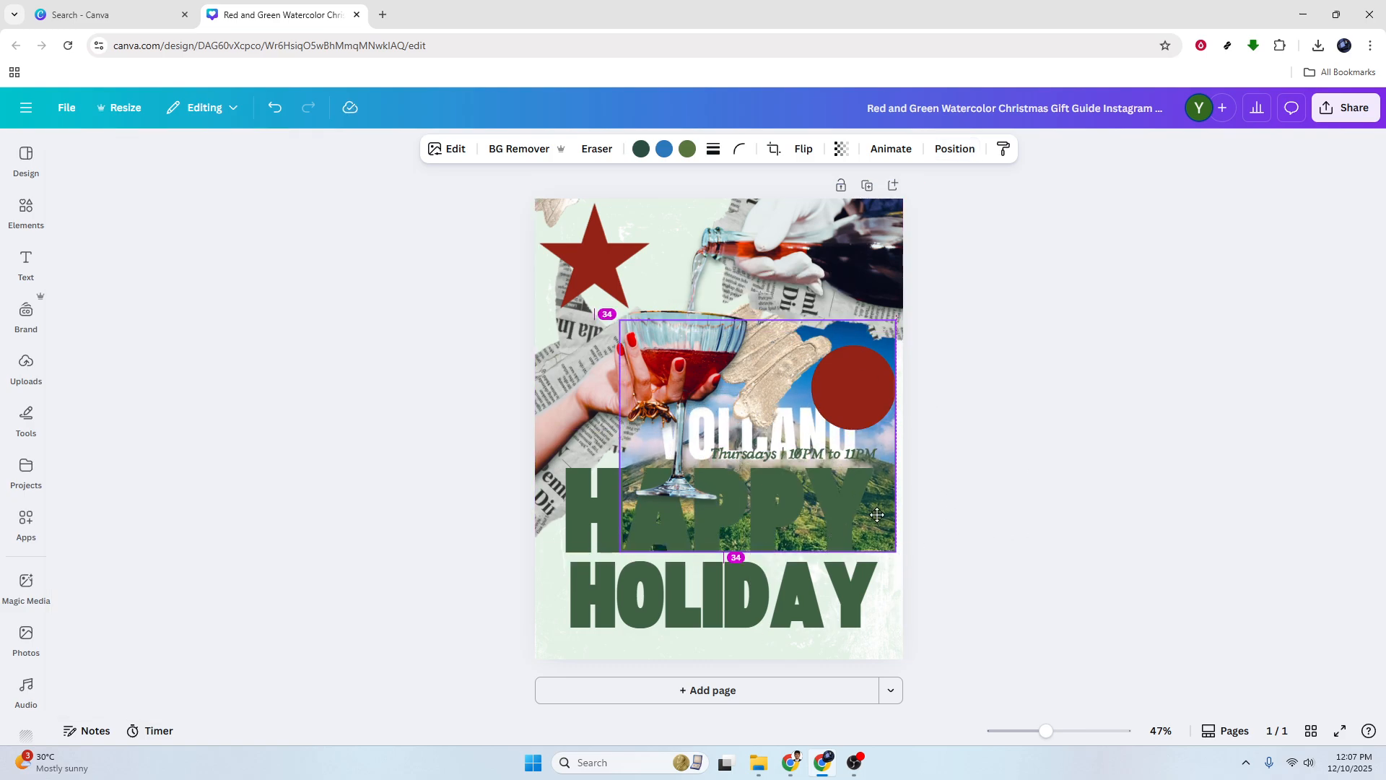
{"action": "left_click", "coordinate": [987, 504]}
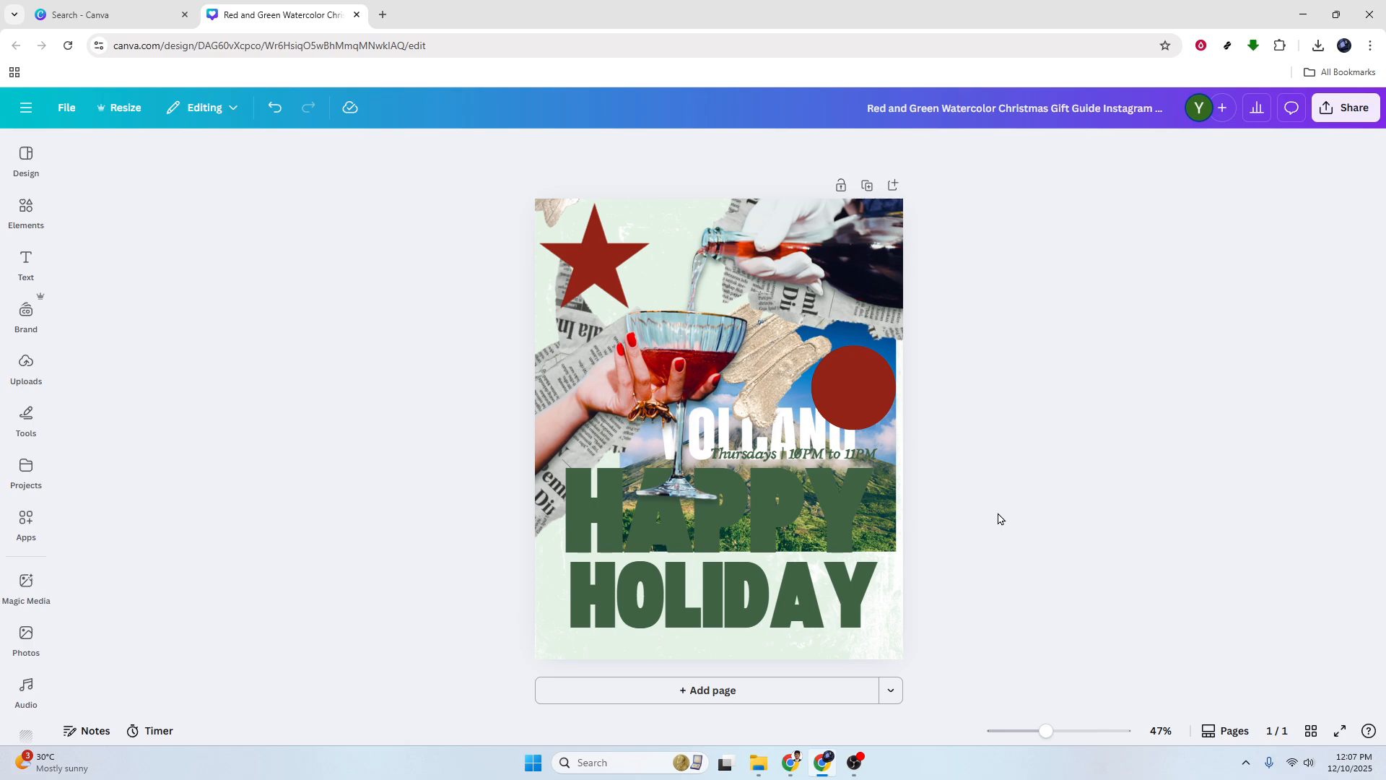
{"action": "scroll", "coordinate": [840, 459], "scroll_direction": "up", "scroll_amount": 5}
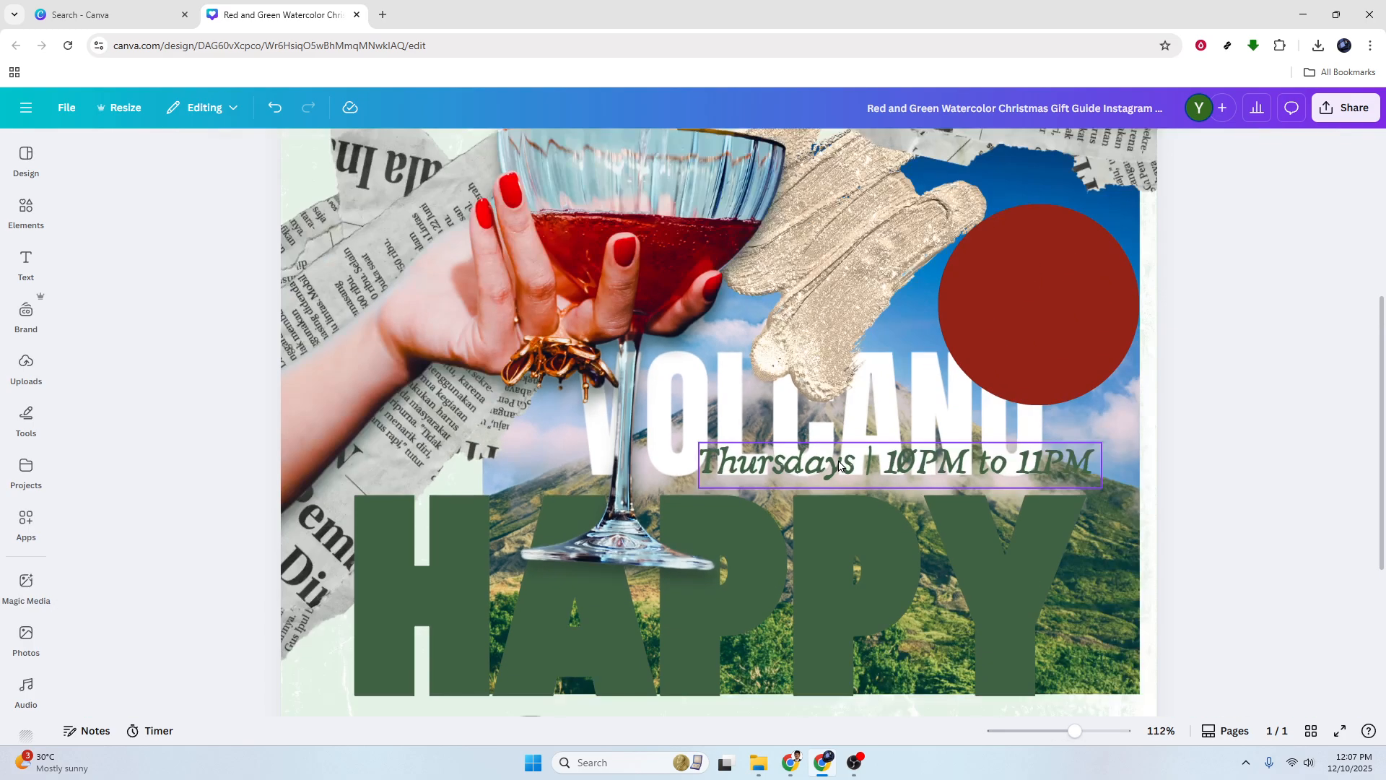
View the whole poster, open its download options, and switch the file type to JPG and back to PNG.
{"action": "scroll", "coordinate": [840, 464], "scroll_direction": "down", "scroll_amount": 5}
{"action": "mouse_move", "coordinate": [1055, 732]}
{"action": "left_mouse_down"}
{"action": "mouse_move", "coordinate": [1077, 732]}
{"action": "mouse_move", "coordinate": [1049, 736]}
{"action": "left_mouse_up"}
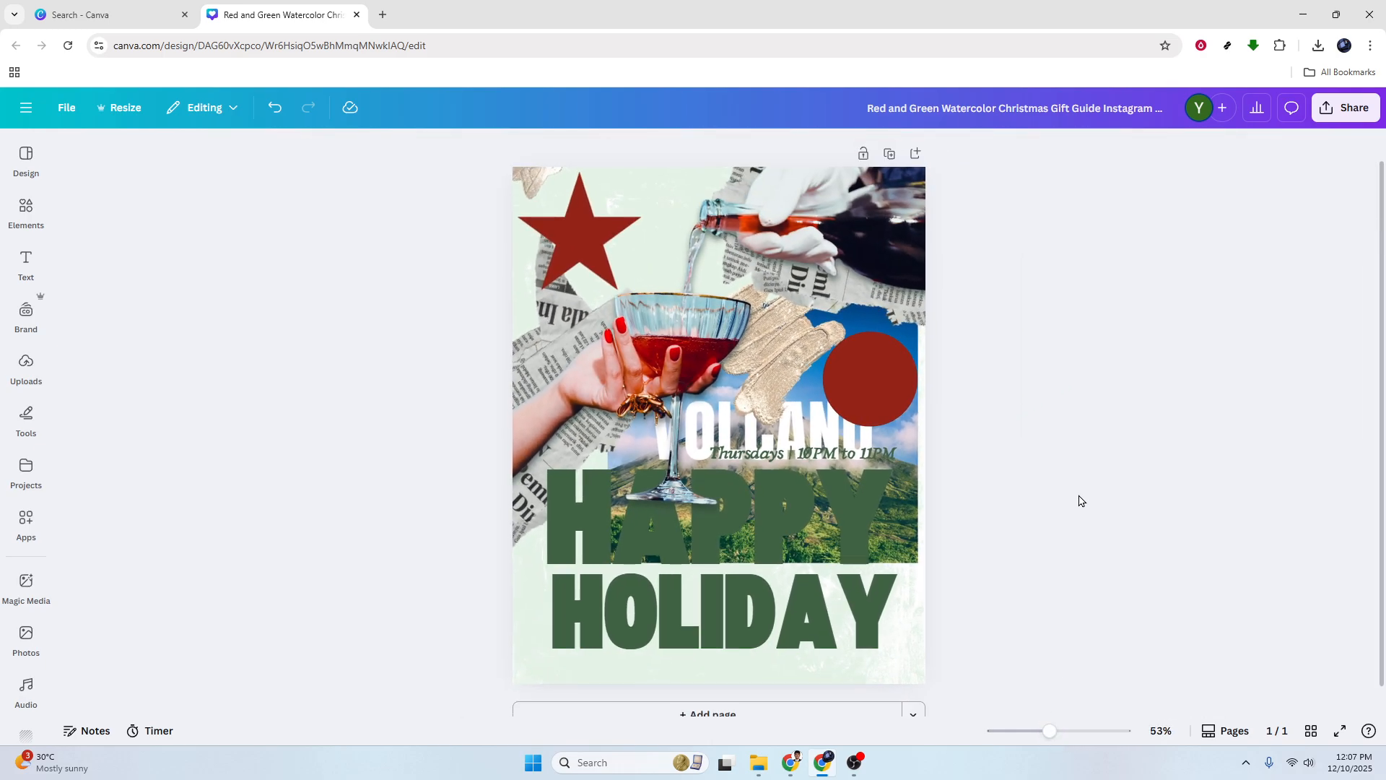
{"action": "left_click", "coordinate": [1337, 115]}
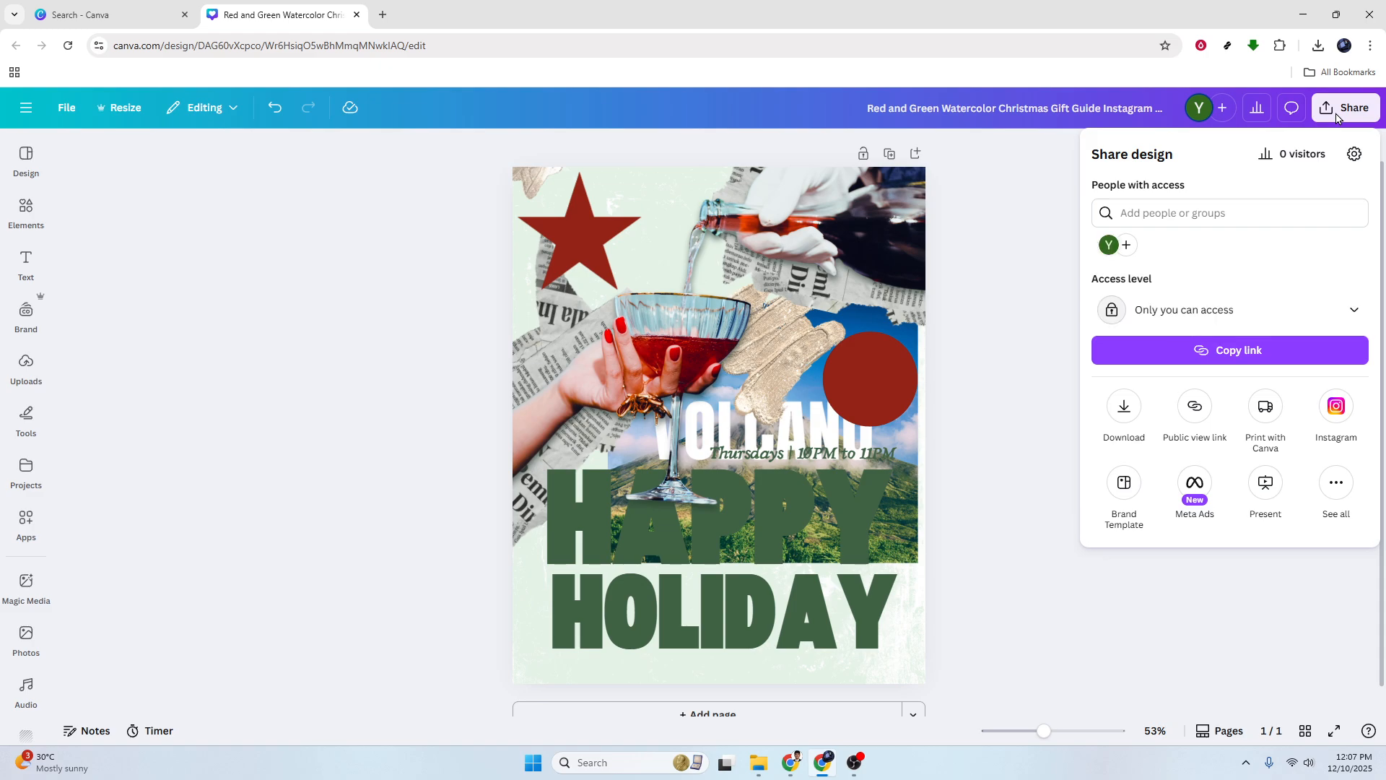
{"action": "left_click", "coordinate": [1126, 409]}
{"action": "left_click", "coordinate": [1169, 218]}
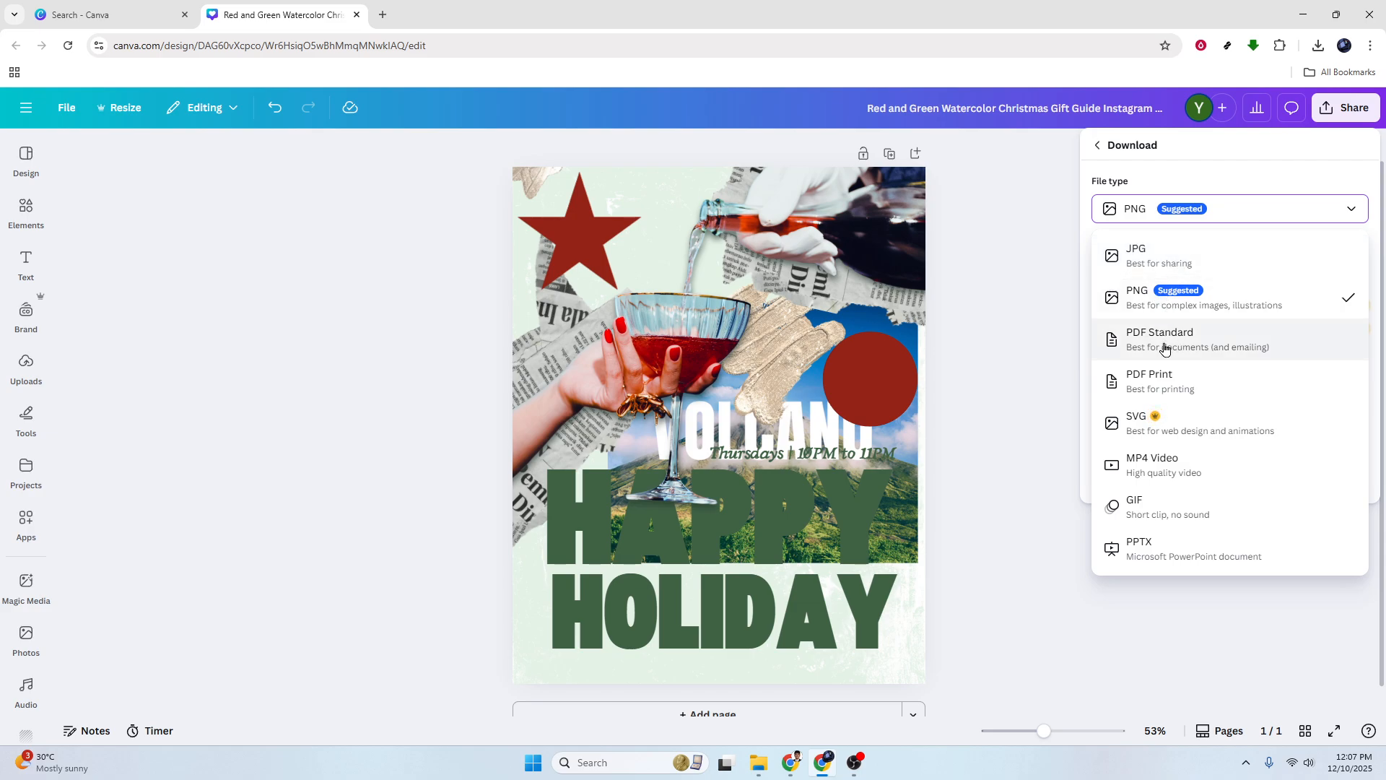
{"action": "left_click", "coordinate": [1176, 257]}
{"action": "left_click", "coordinate": [1200, 211]}
{"action": "left_click", "coordinate": [1166, 291]}
Set the download file type to PDF Print and close the download options without downloading.
{"action": "left_click", "coordinate": [1202, 216]}
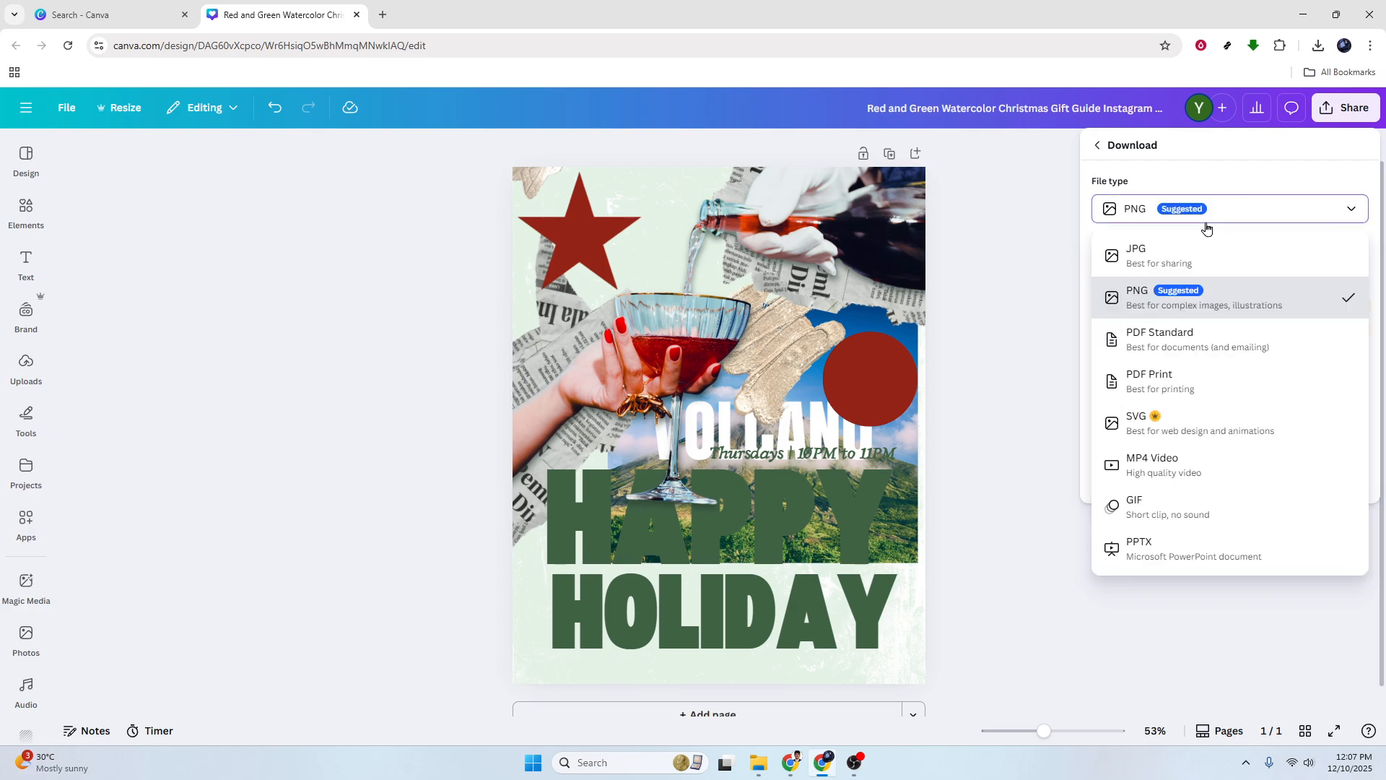
{"action": "left_click", "coordinate": [1175, 381]}
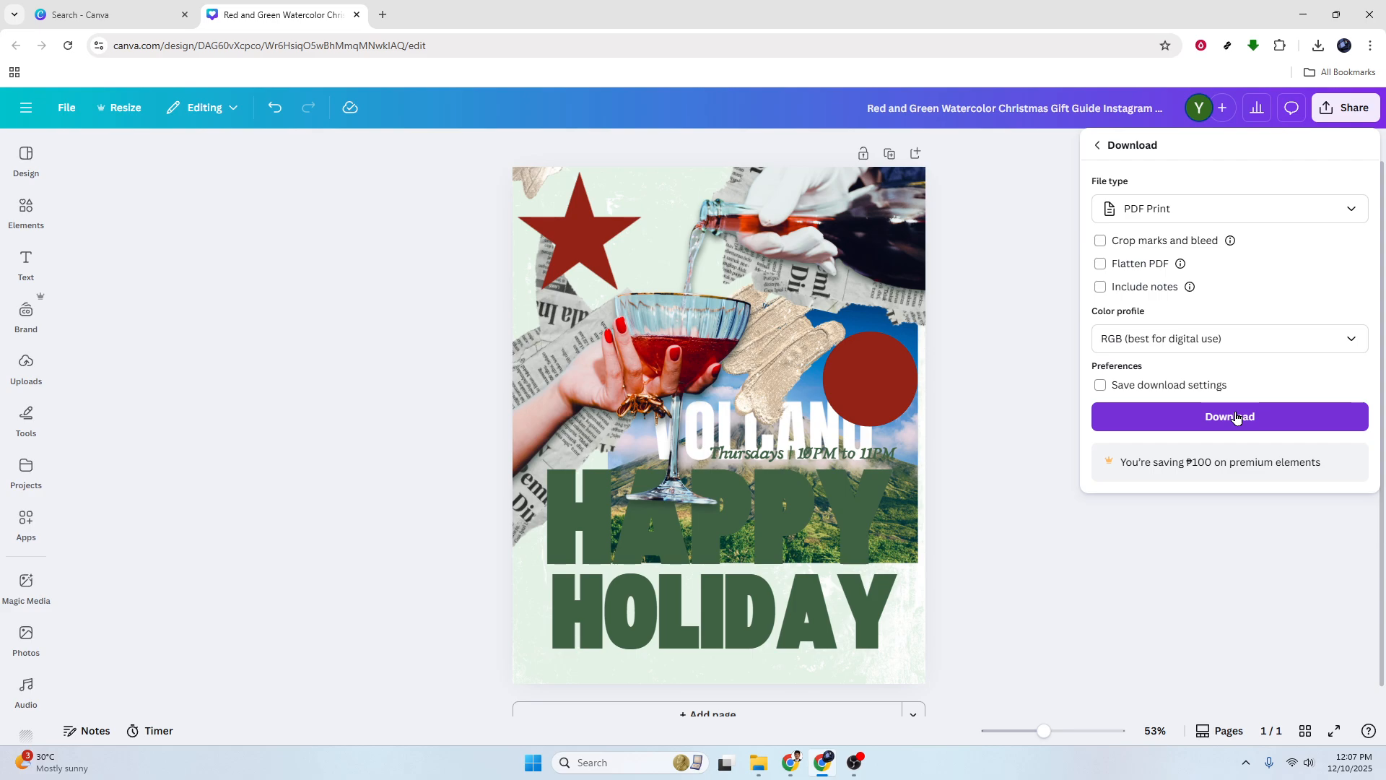
{"action": "left_click", "coordinate": [1261, 532]}
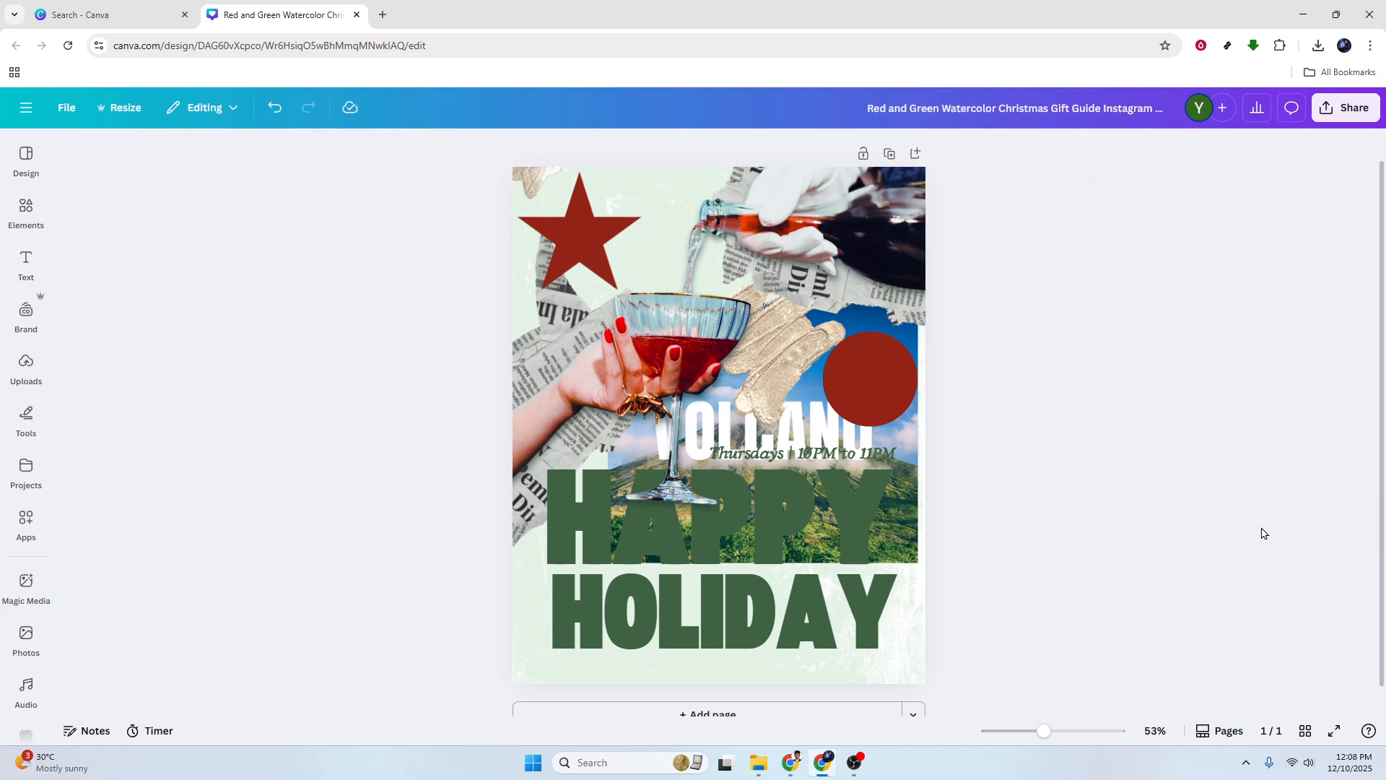